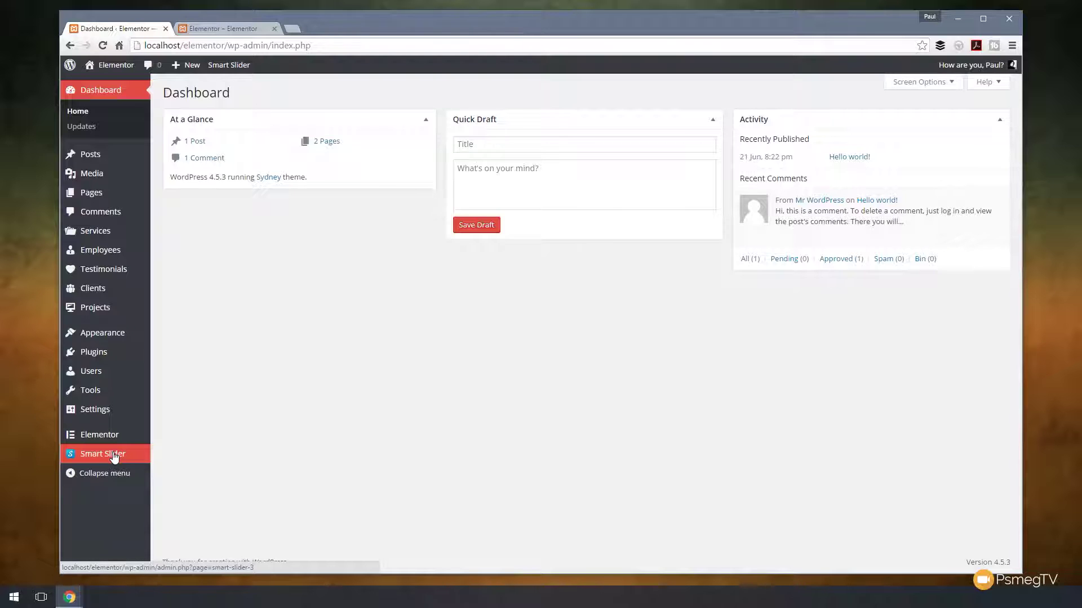
Step: Open the Smart Slider 3 dashboard listing the Homepage and Sample Slider sliders
click(114, 455)
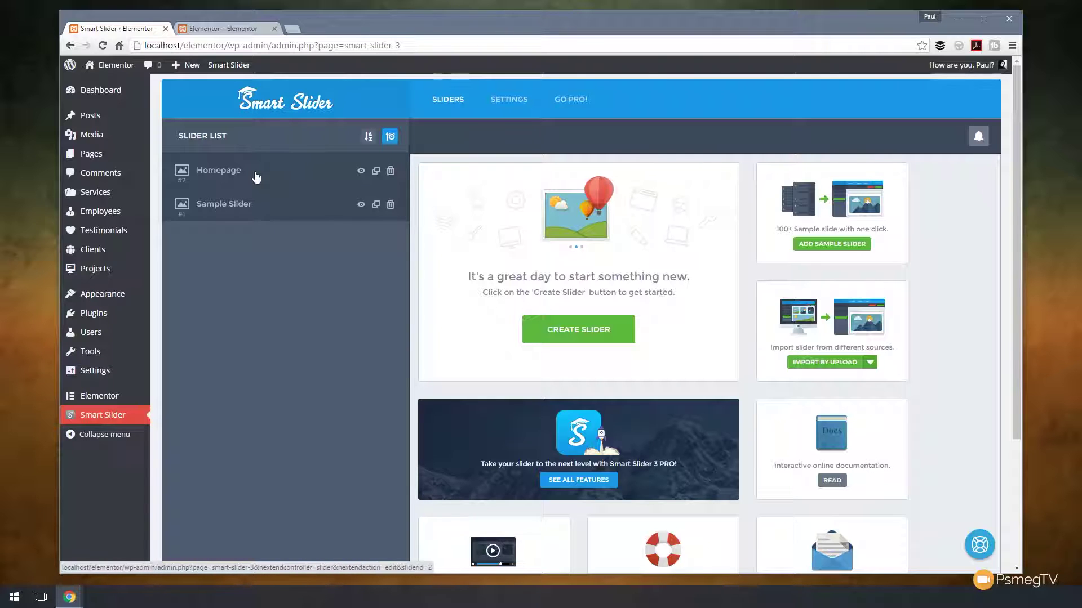
Step: Look through Smart Slider's General settings page
click(512, 100)
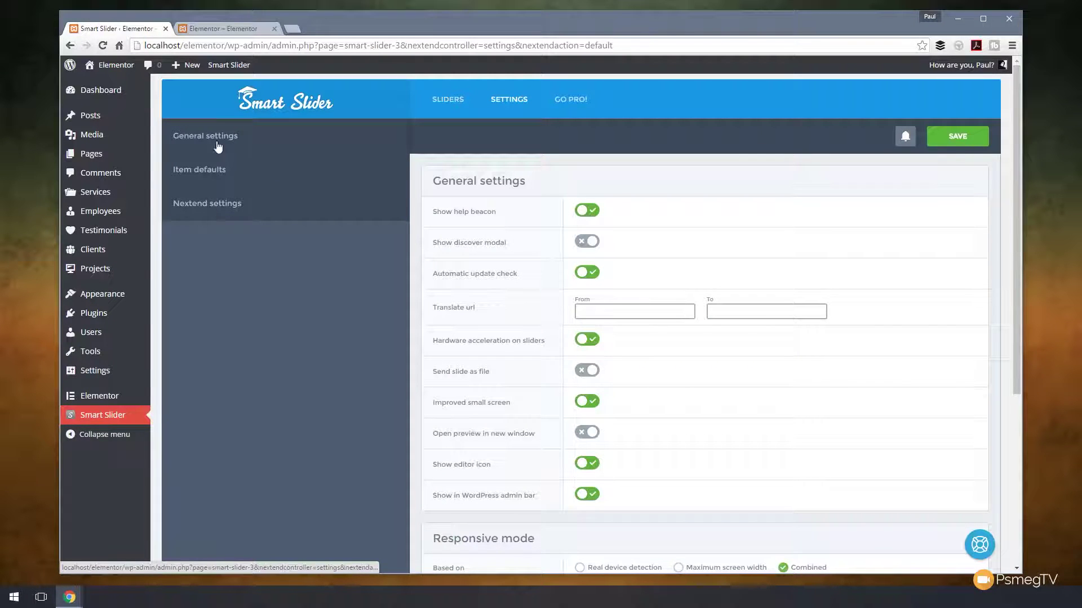
scroll(524, 336, down, 4)
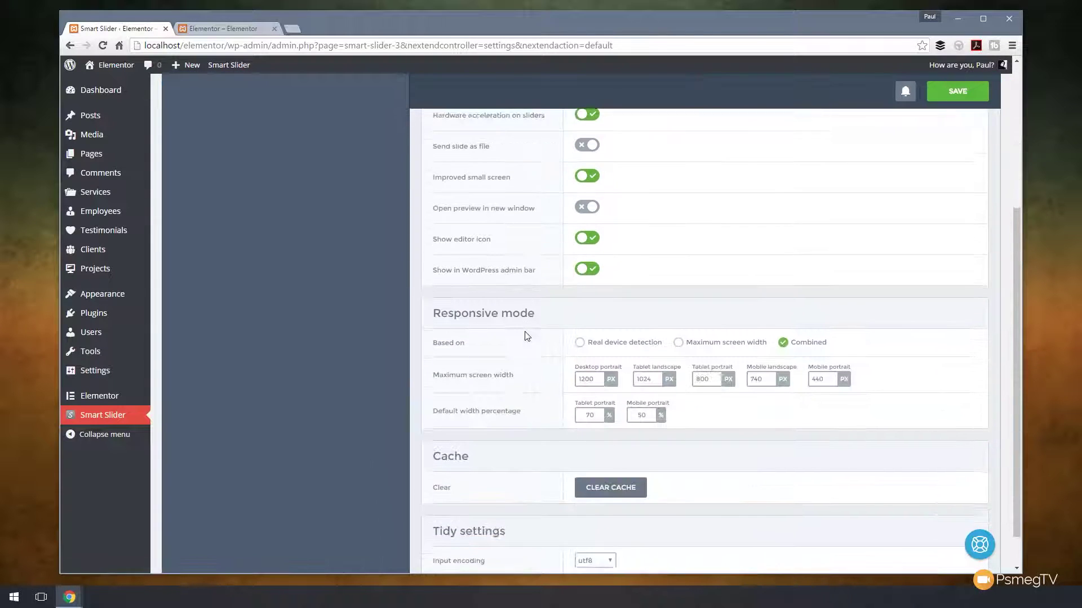
scroll(527, 336, down, 1)
scroll(525, 336, up, 5)
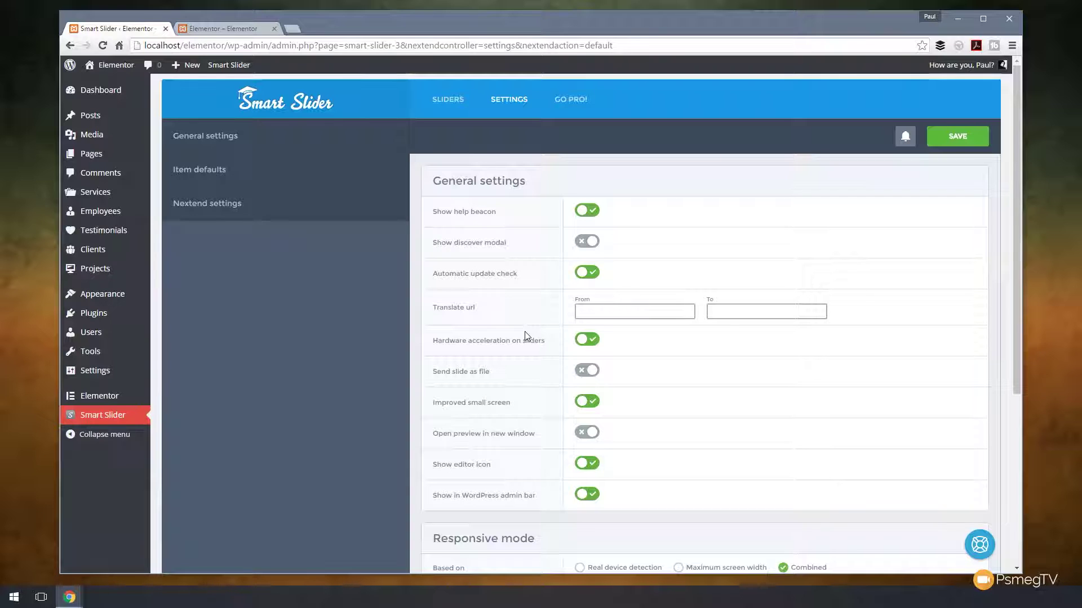
Step: Return to the slider list showing Homepage and Sample Slider
click(445, 105)
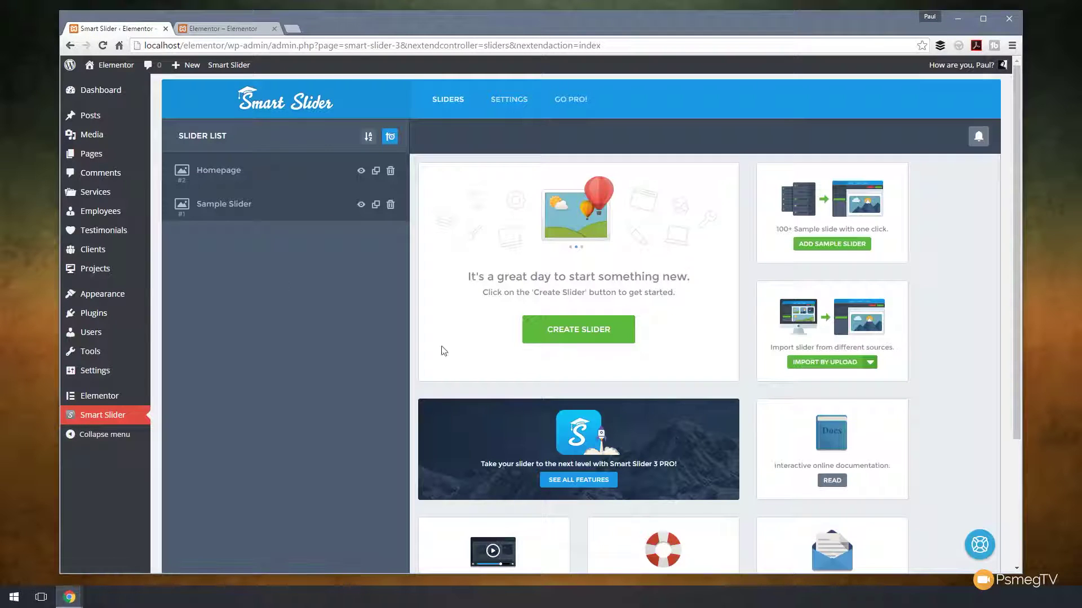
scroll(444, 350, down, 3)
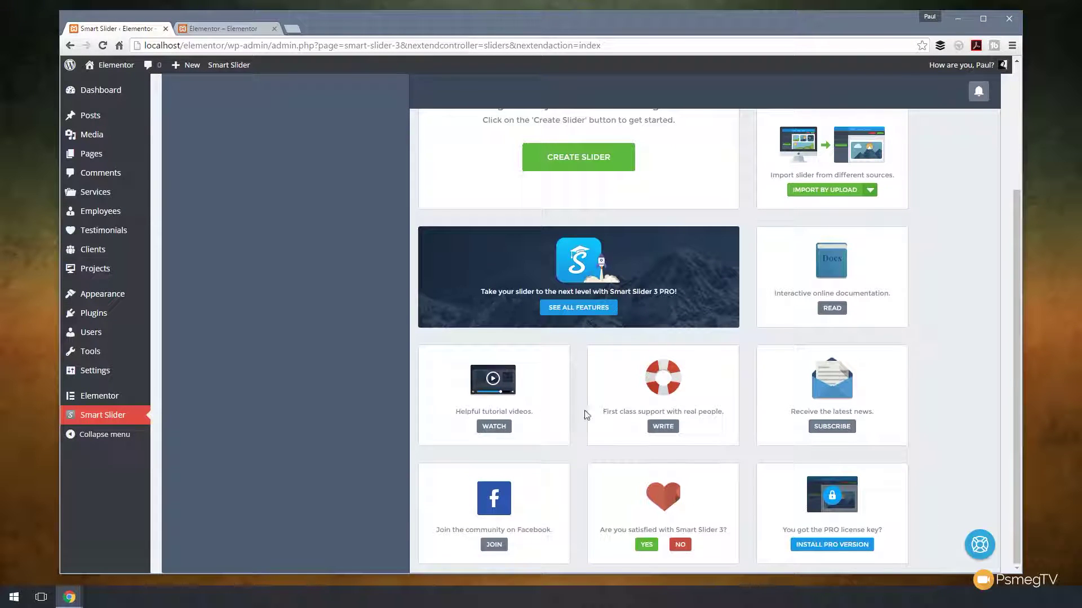
scroll(939, 374, up, 3)
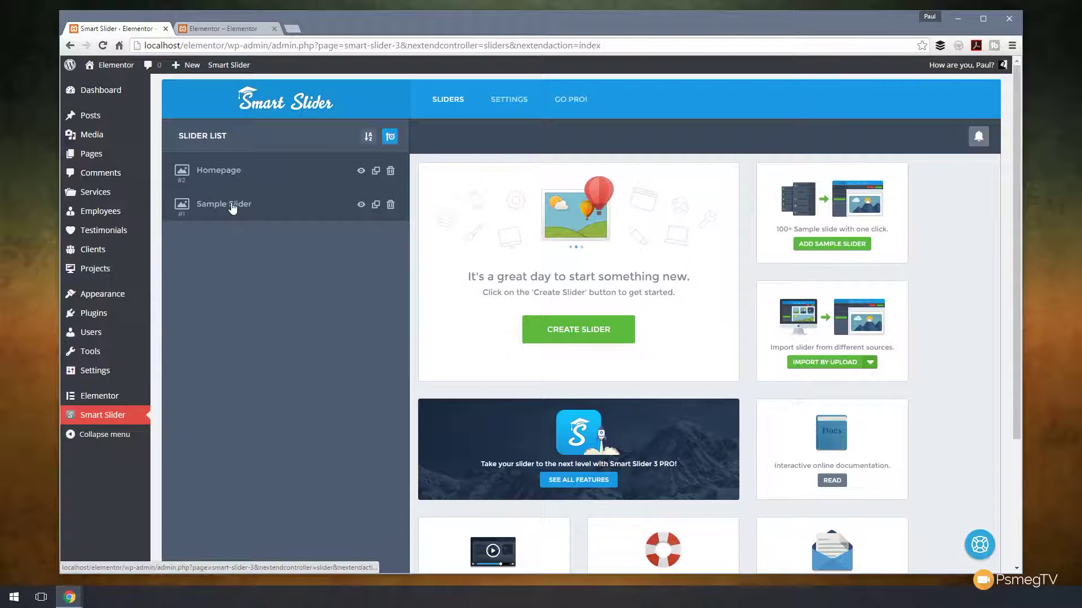
Step: Open the Homepage slider's edit page and scroll through its settings
click(220, 170)
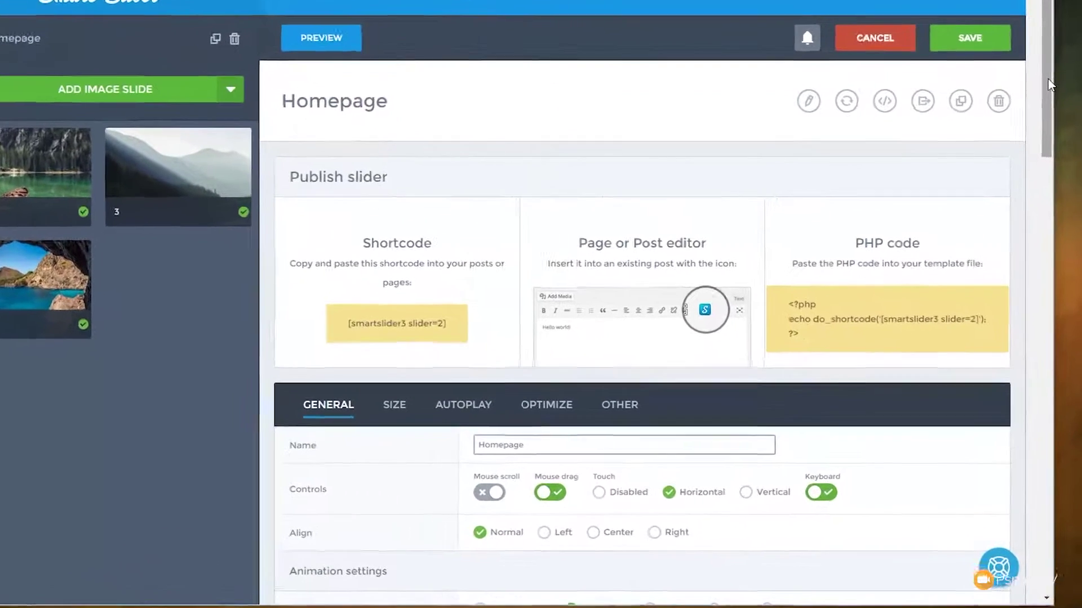
scroll(1009, 214, down, 3)
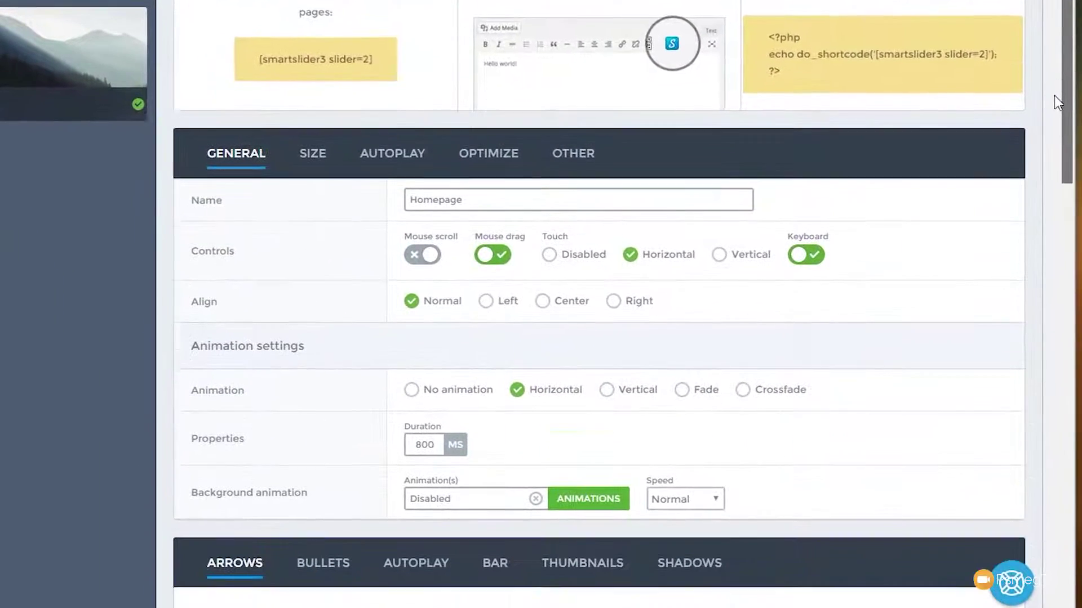
scroll(1053, 96, down, 1)
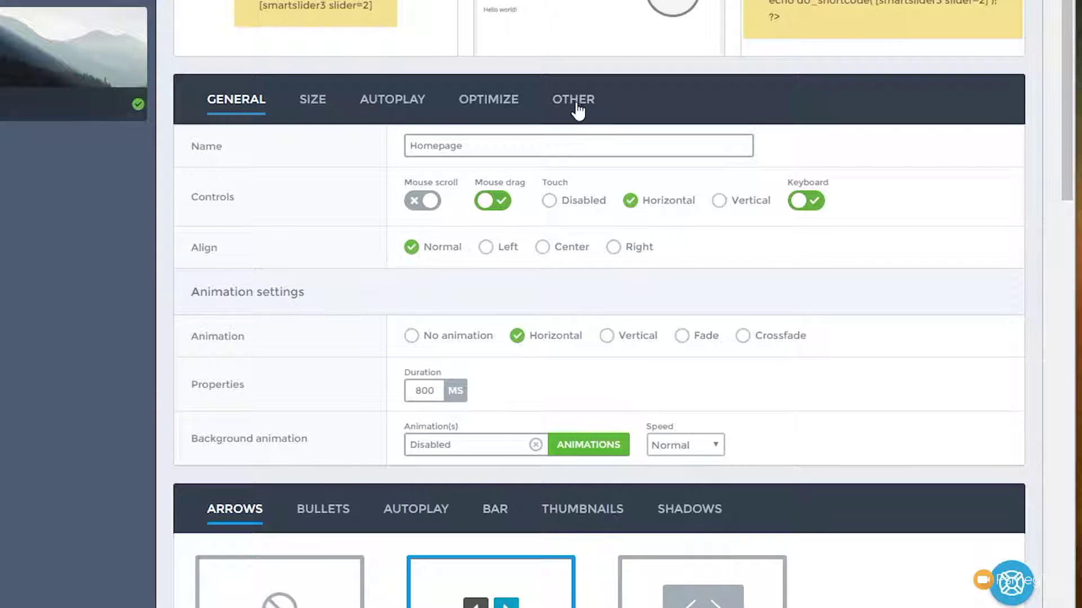
scroll(898, 302, down, 6)
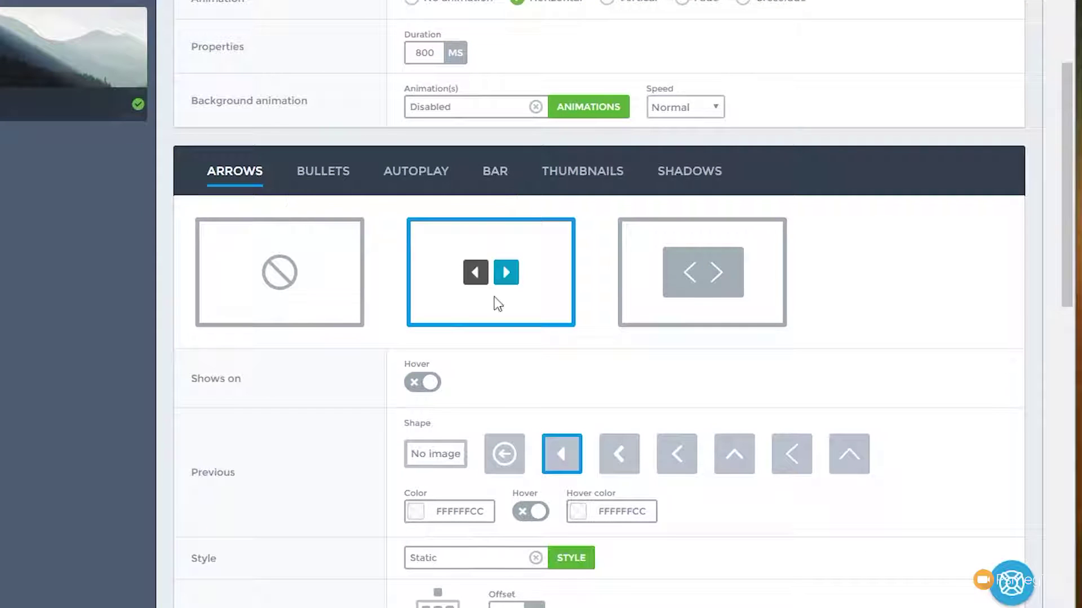
scroll(498, 305, down, 10)
scroll(324, 186, up, 5)
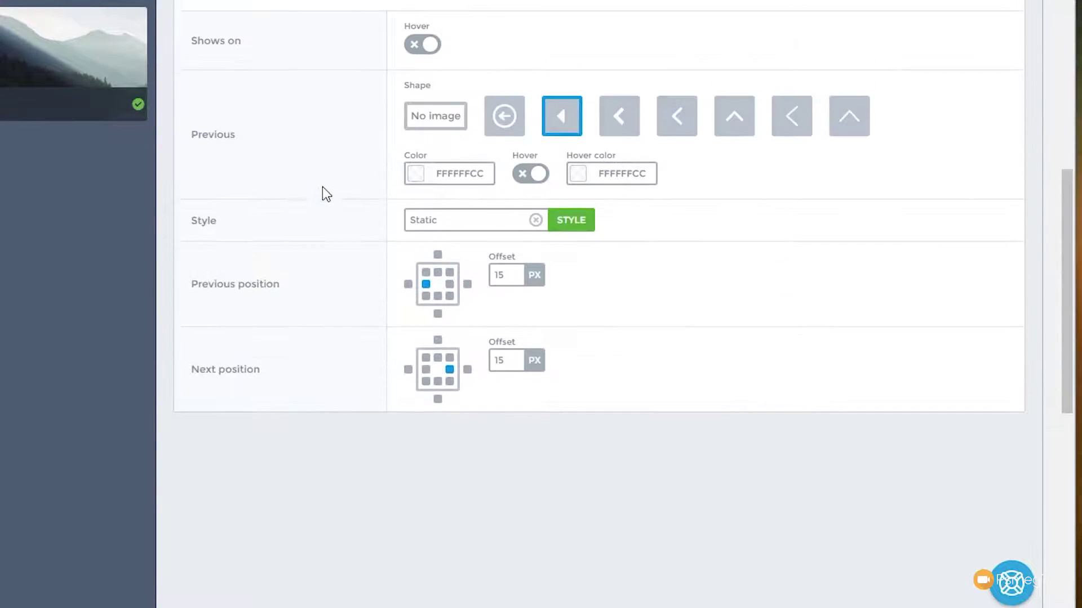
scroll(324, 193, up, 2)
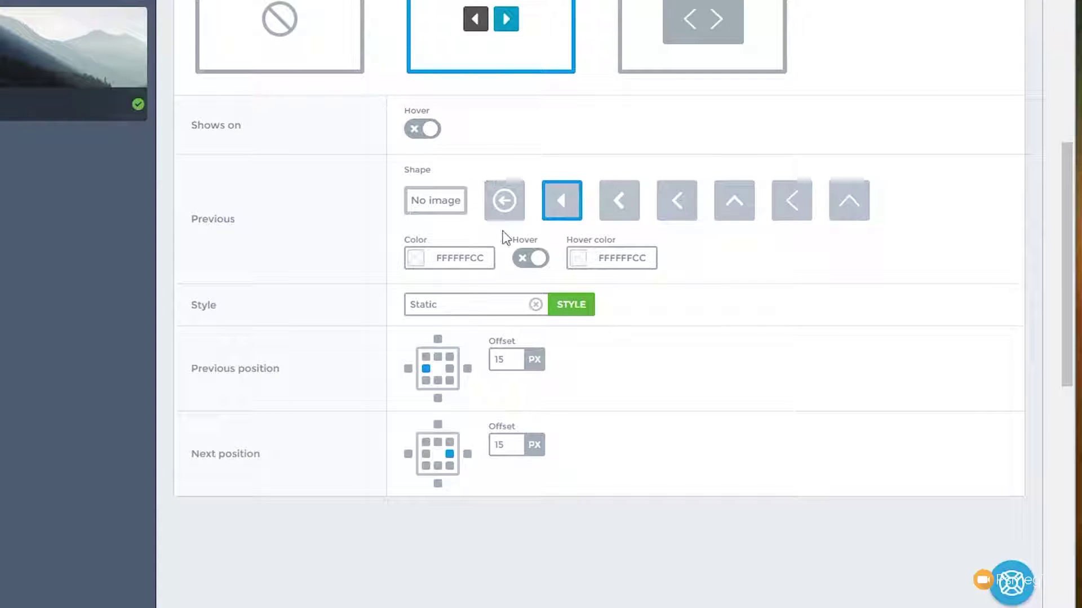
scroll(867, 314, up, 9)
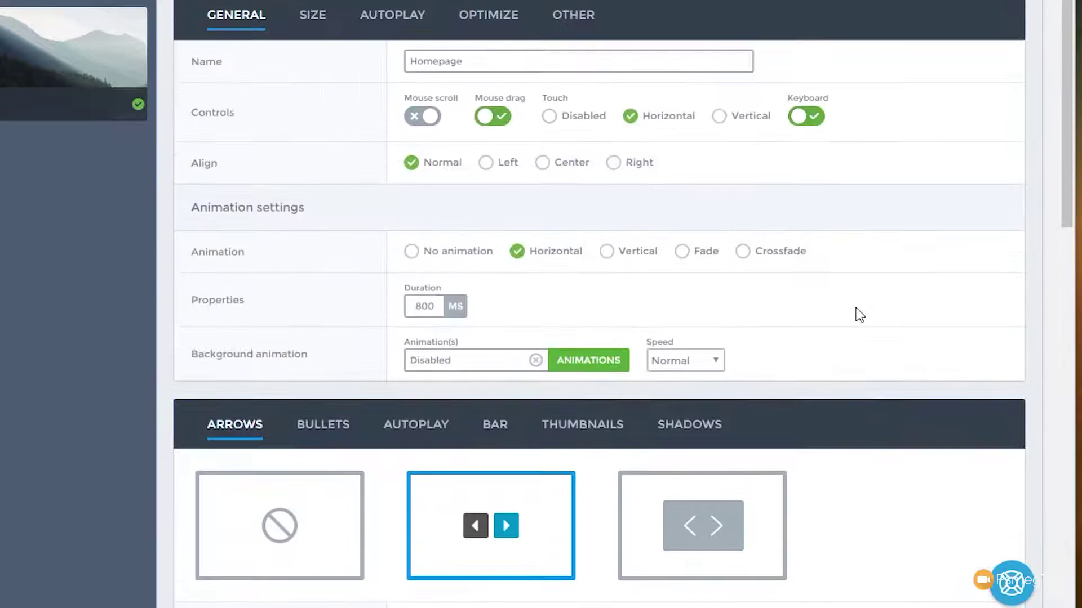
Step: Browse the Bullets, Autoplay, Bar, Thumbnails and Shadows options, then return to the top
click(330, 426)
scroll(267, 315, down, 6)
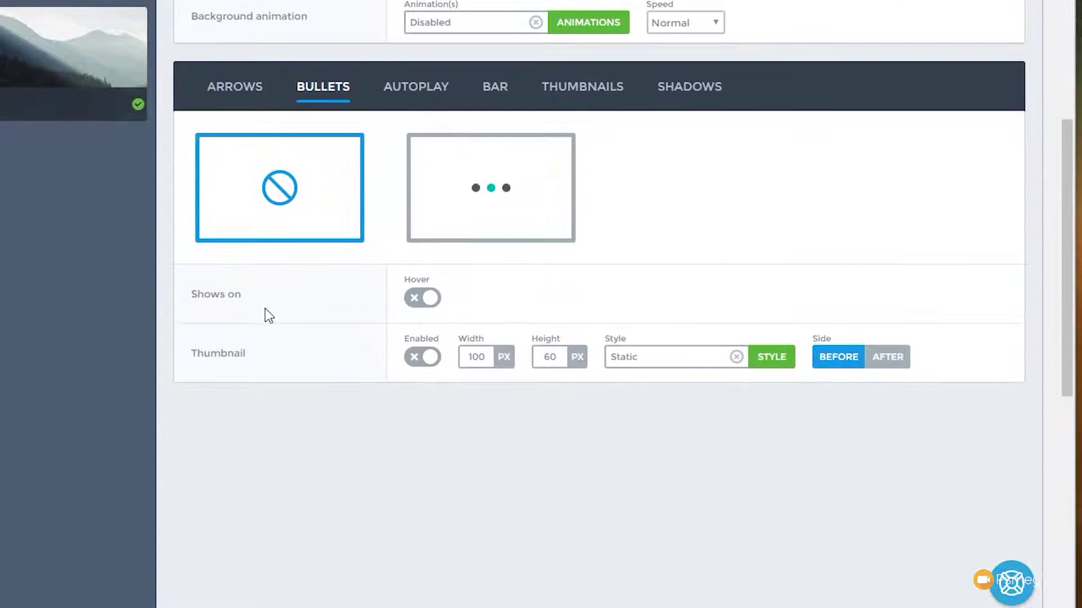
click(405, 95)
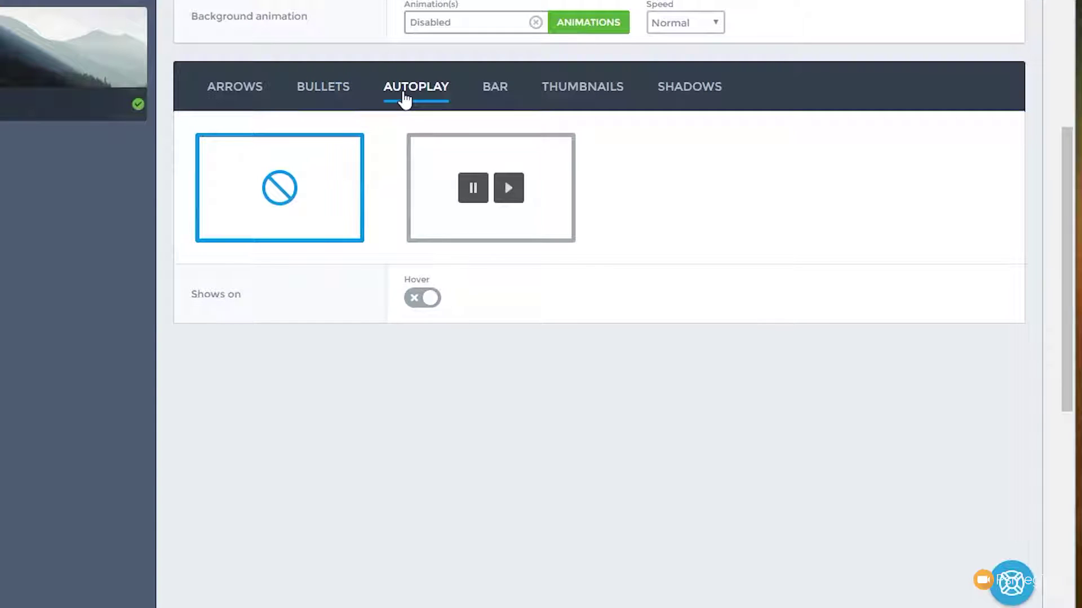
click(498, 93)
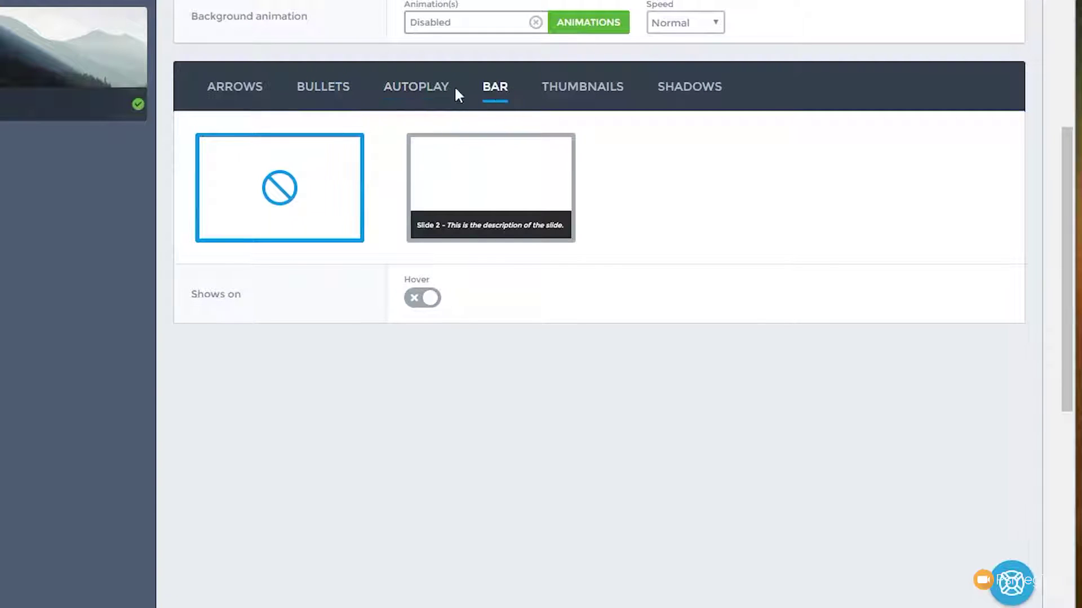
click(599, 102)
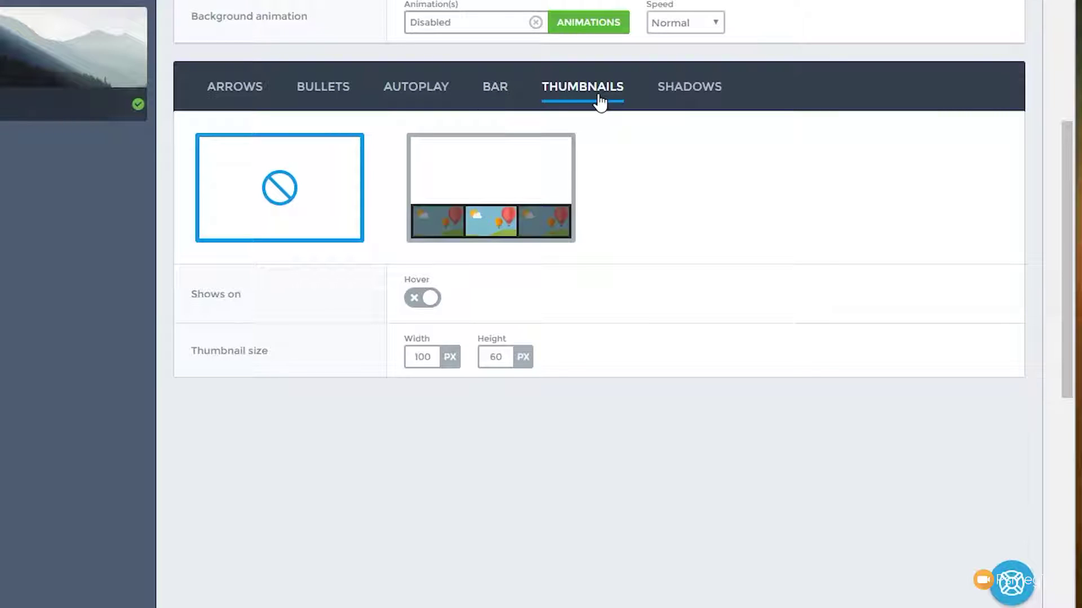
click(697, 101)
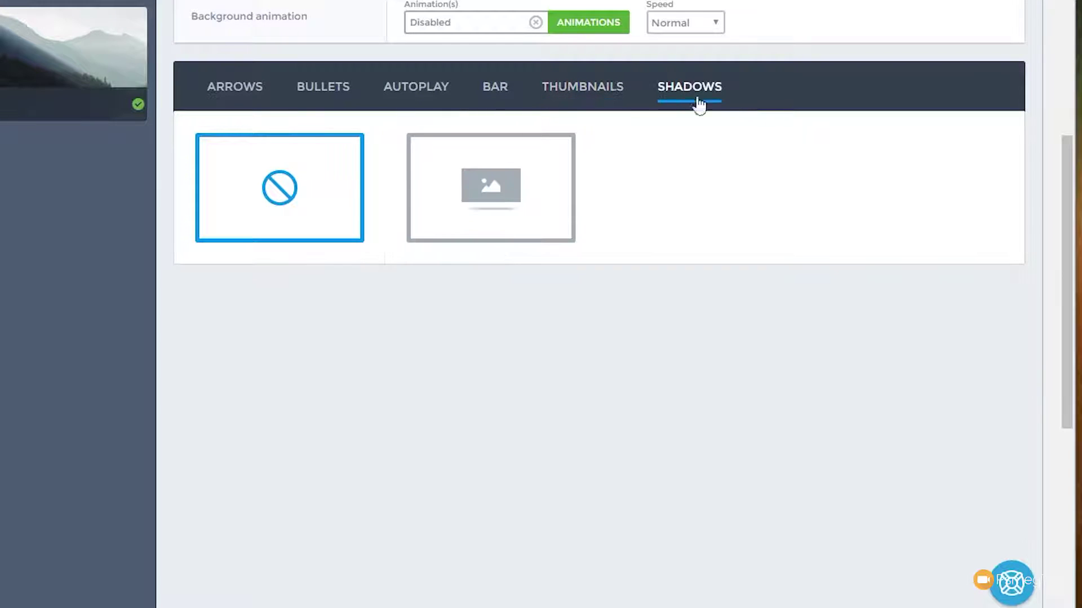
scroll(811, 345, up, 12)
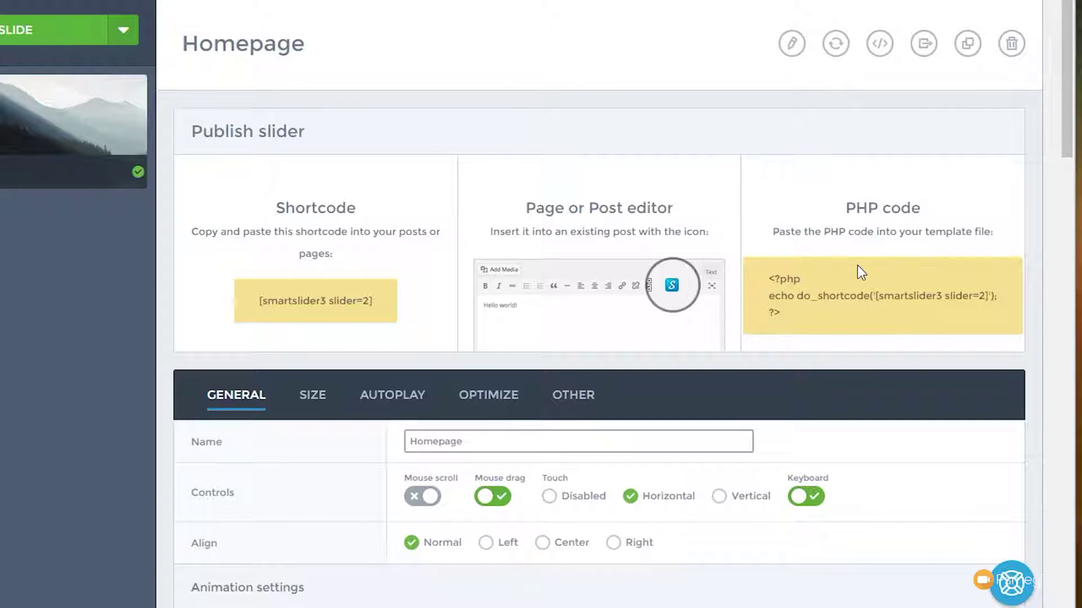
scroll(858, 266, down, 6)
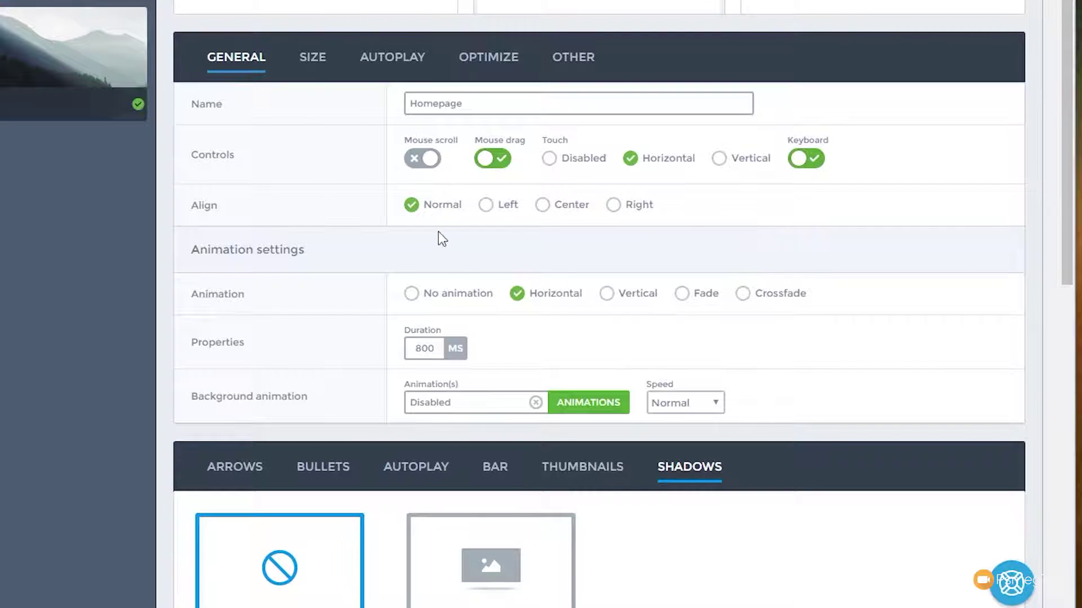
click(310, 61)
click(392, 62)
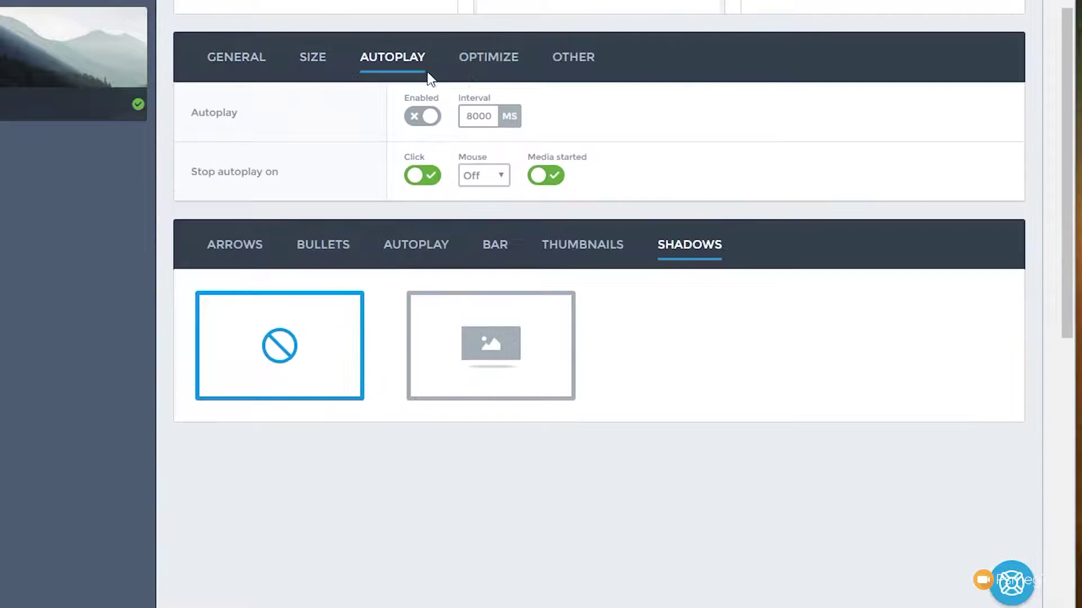
click(479, 65)
click(576, 59)
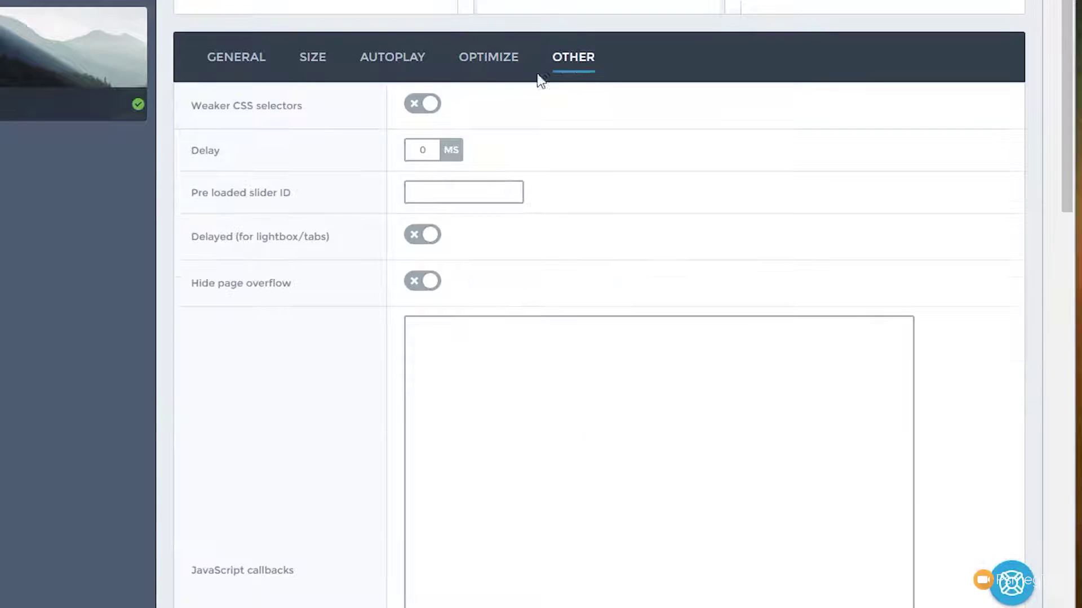
click(236, 63)
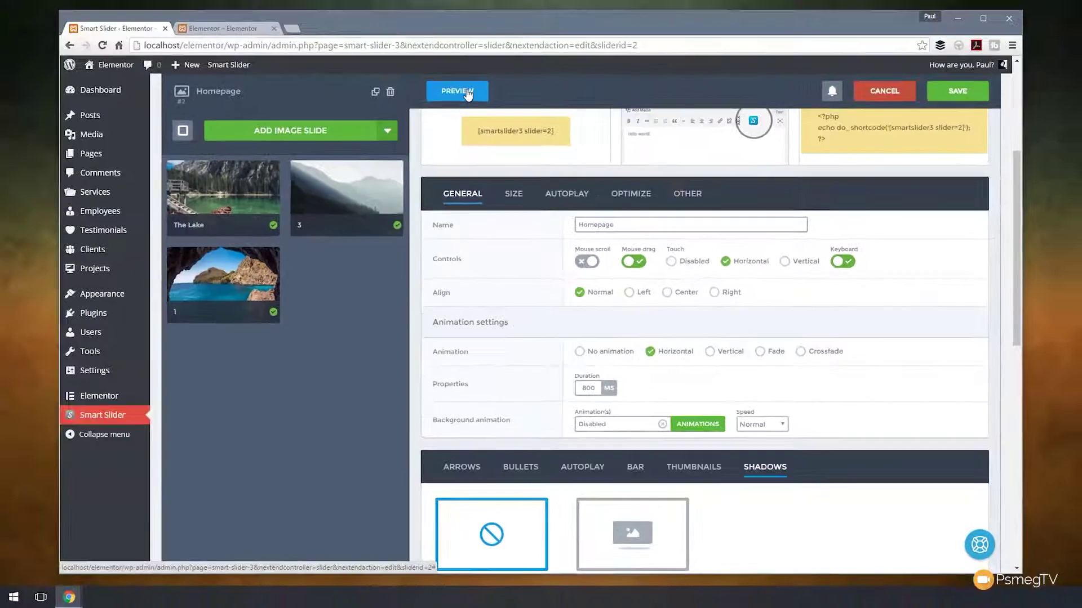
Step: Preview the Homepage slider at tablet, phone and desktop widths, narrowing it to about 1277px
click(467, 93)
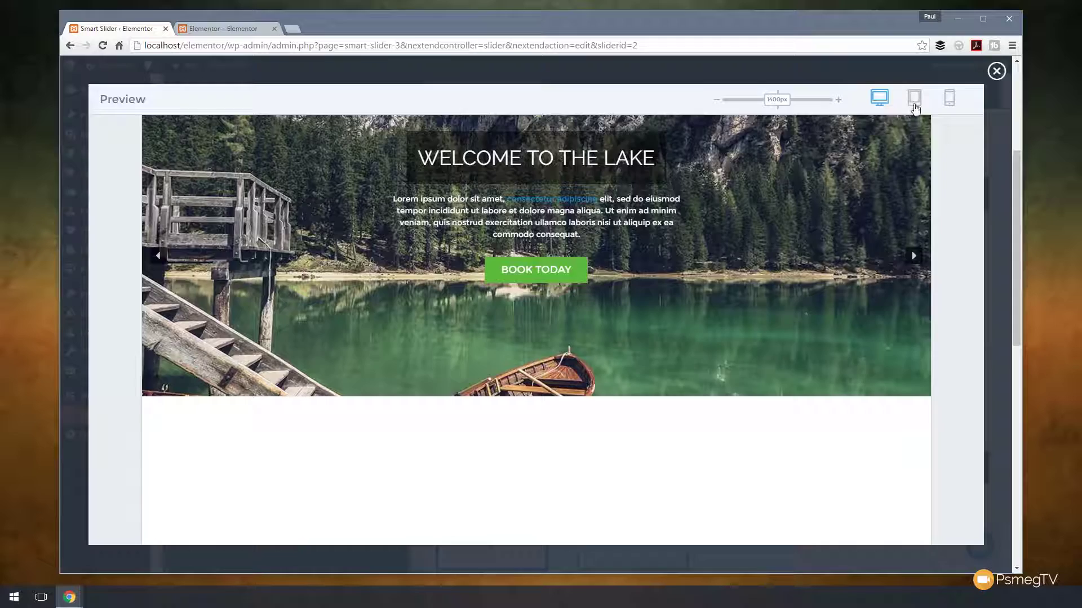
click(914, 102)
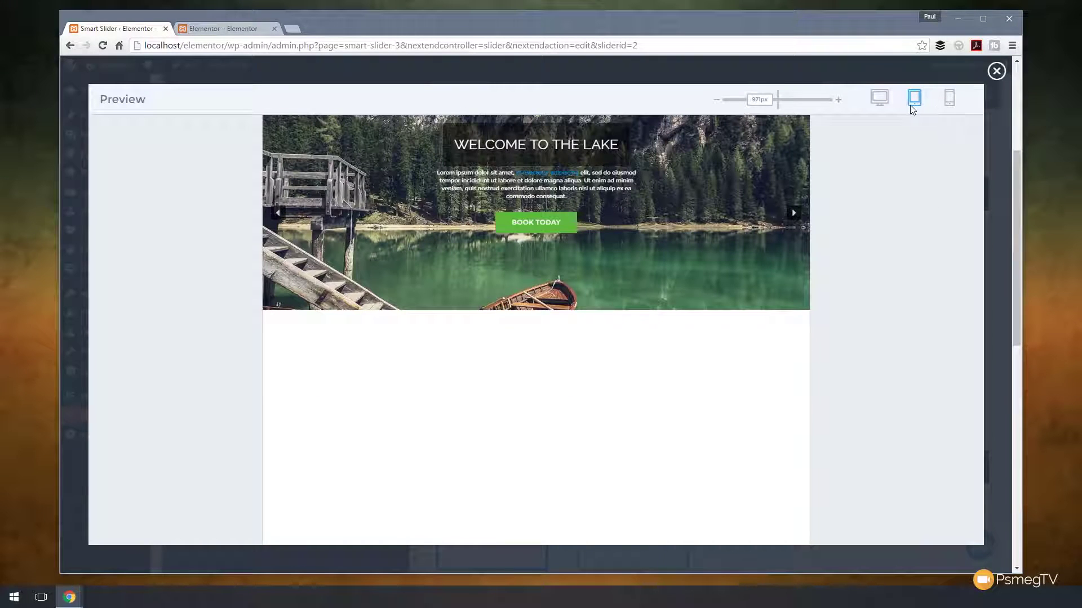
click(949, 101)
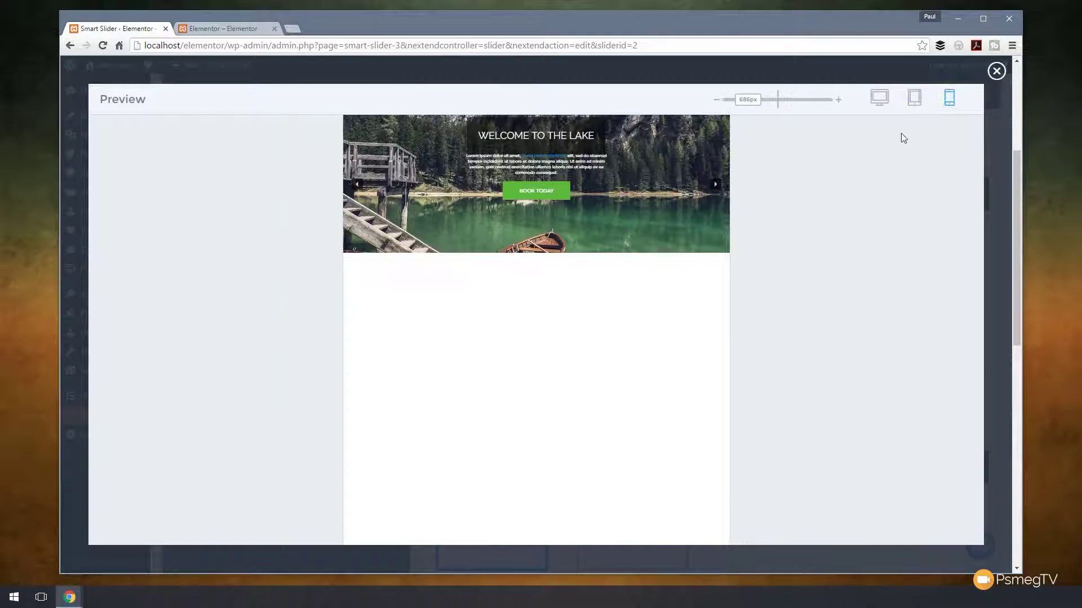
click(880, 98)
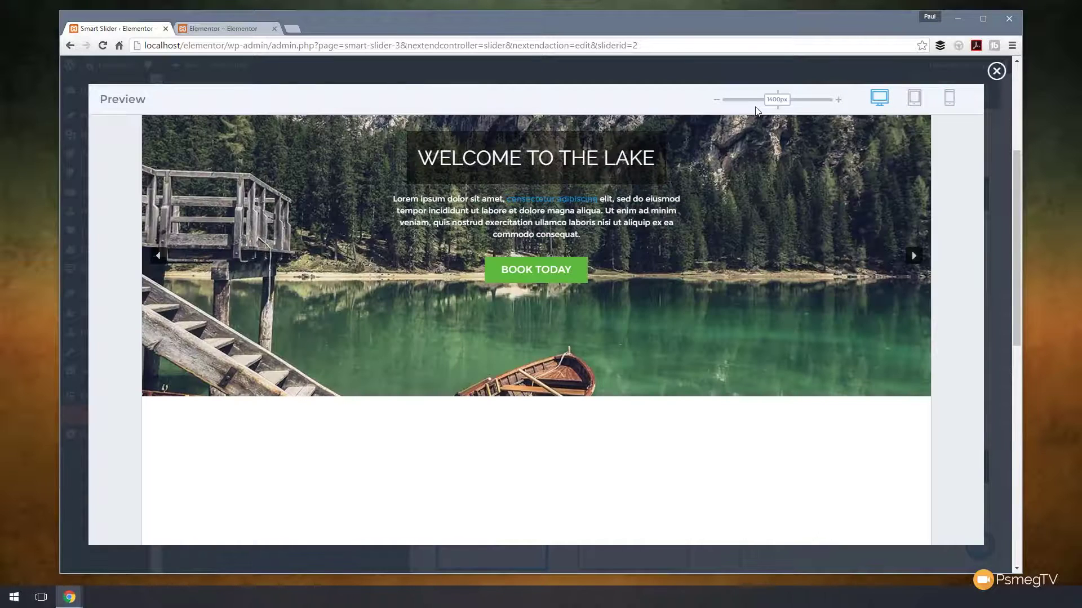
mouse_move(778, 102)
mouse_down()
mouse_move(791, 101)
mouse_move(746, 111)
mouse_move(779, 110)
mouse_up()
Step: Close the preview, then open the Add Image Slide media dialog and dismiss it unchanged
click(995, 71)
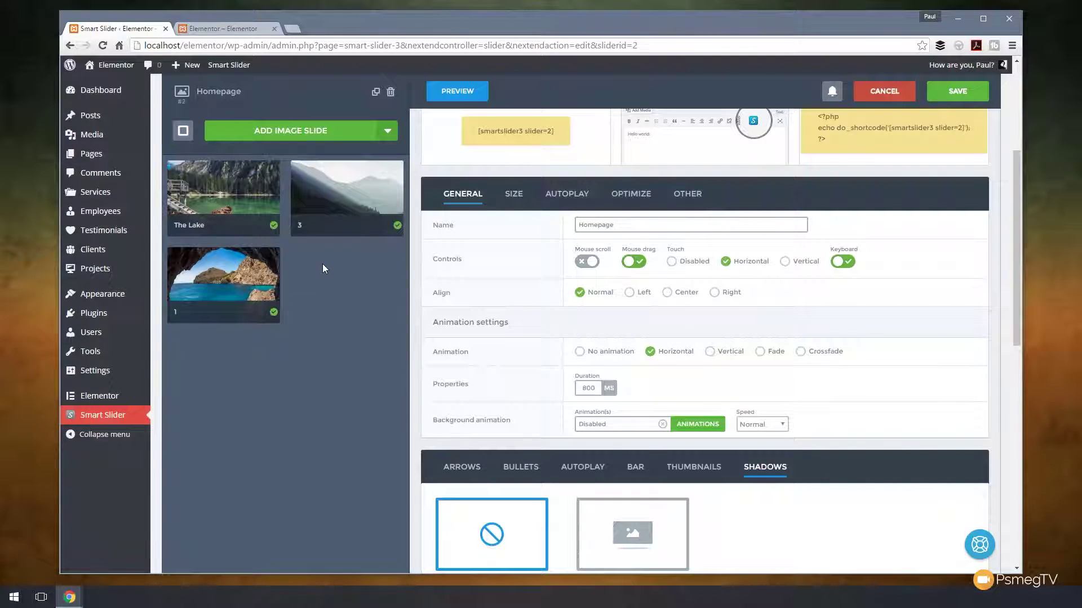
click(302, 140)
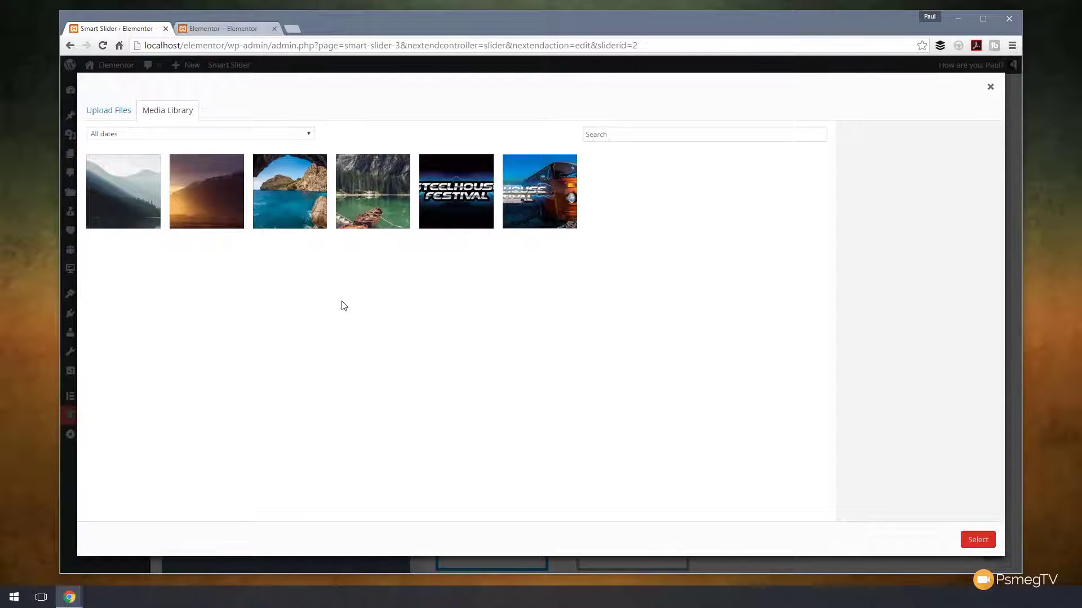
click(110, 114)
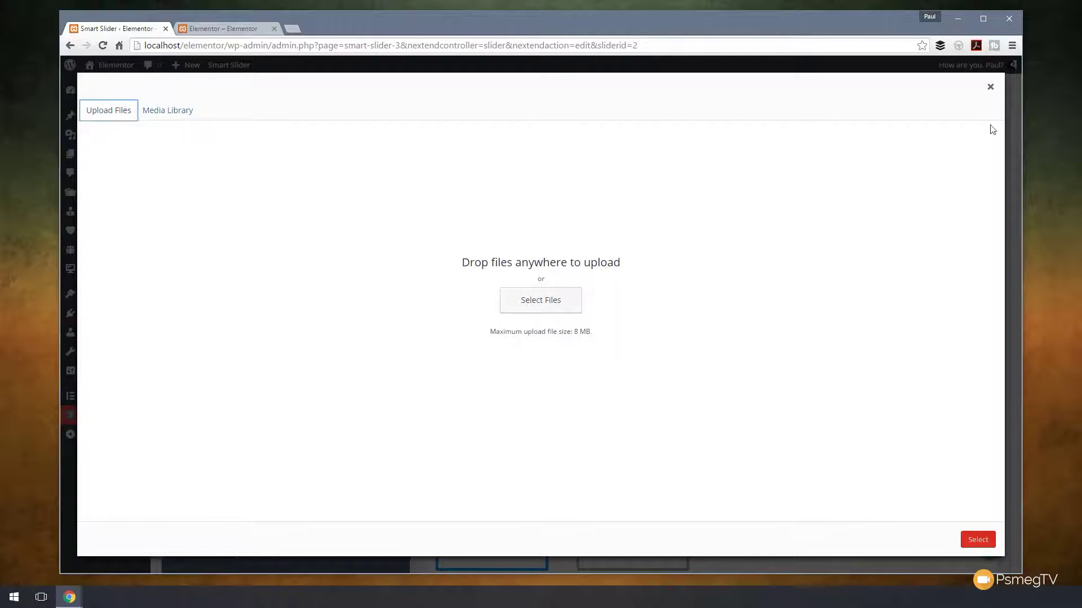
click(990, 87)
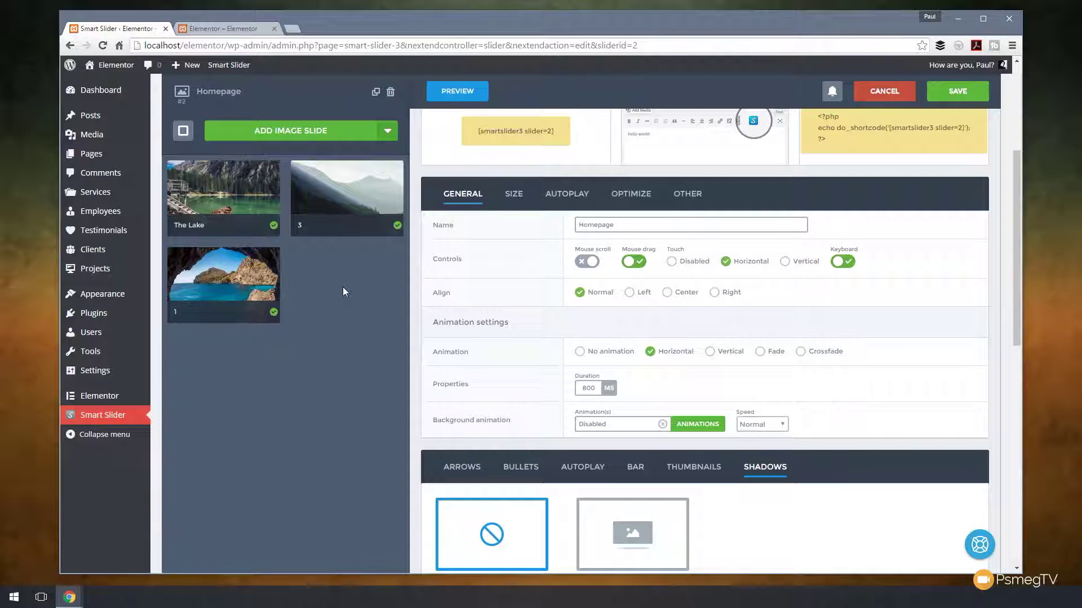
Step: Leave the slider editor for All Pages and open the Elementor page's edit screen
mouse_move(104, 400)
mouse_move(91, 156)
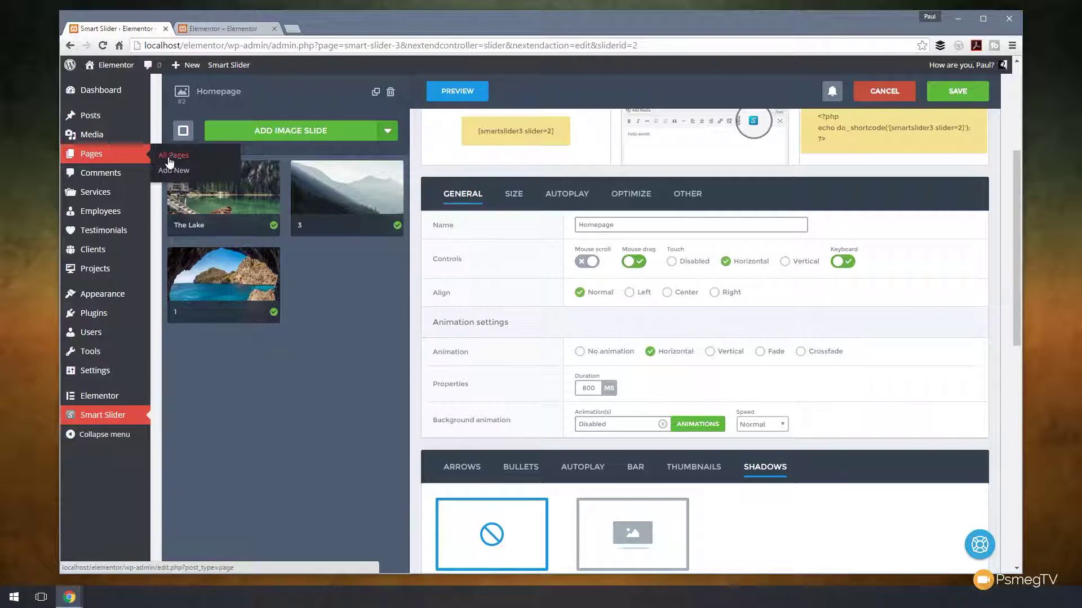
click(169, 160)
click(572, 109)
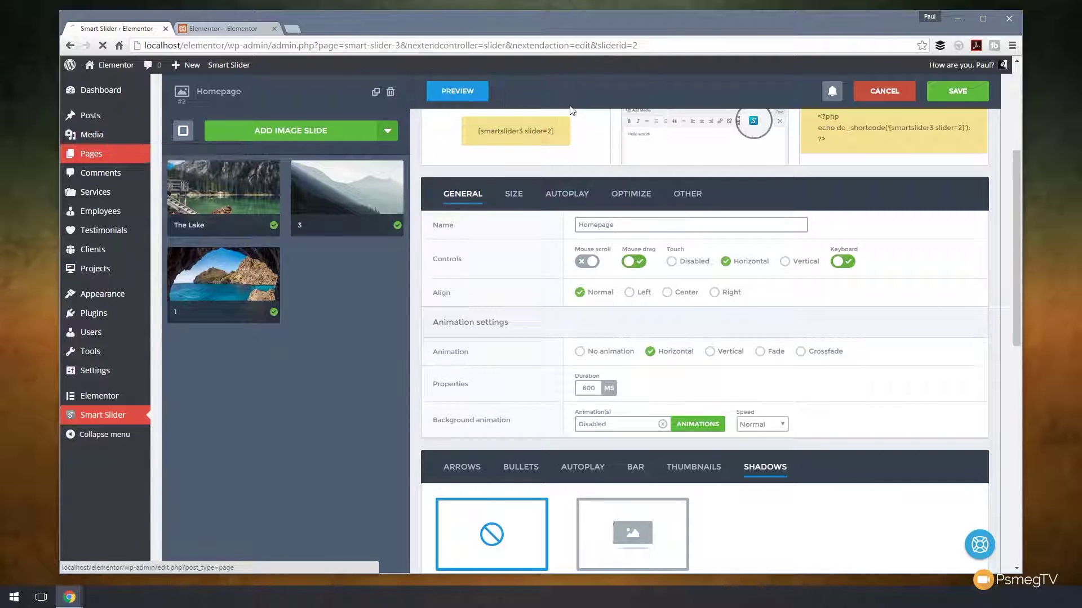
mouse_move(221, 181)
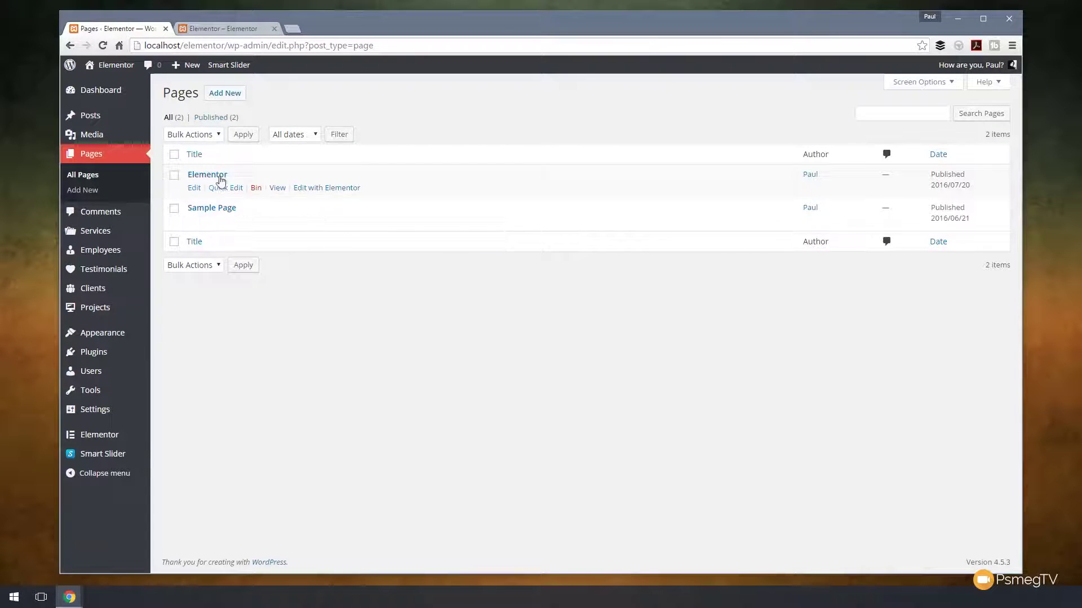
mouse_move(229, 207)
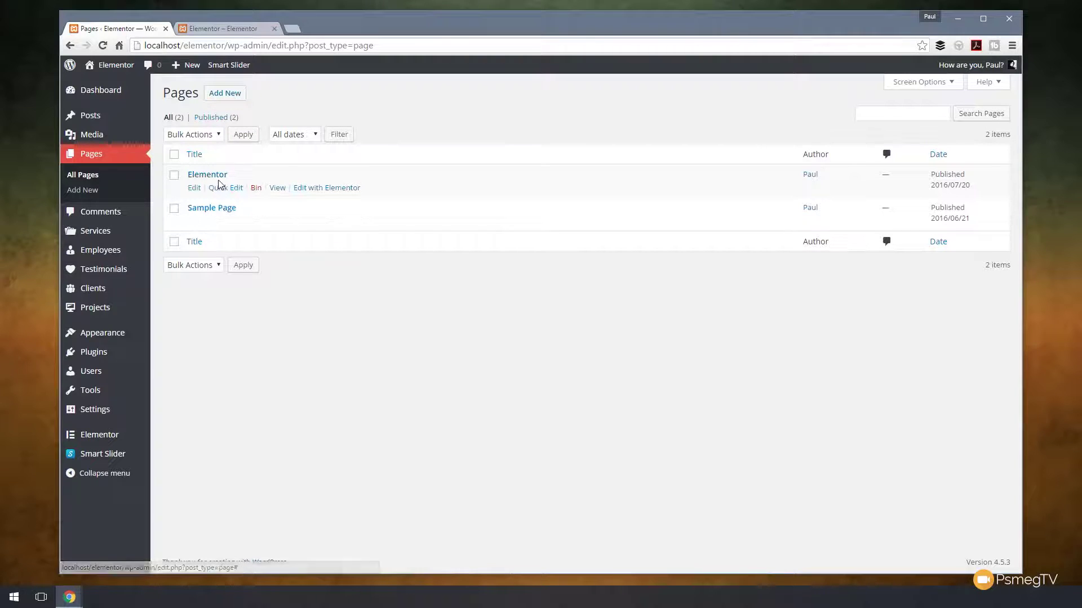
click(216, 175)
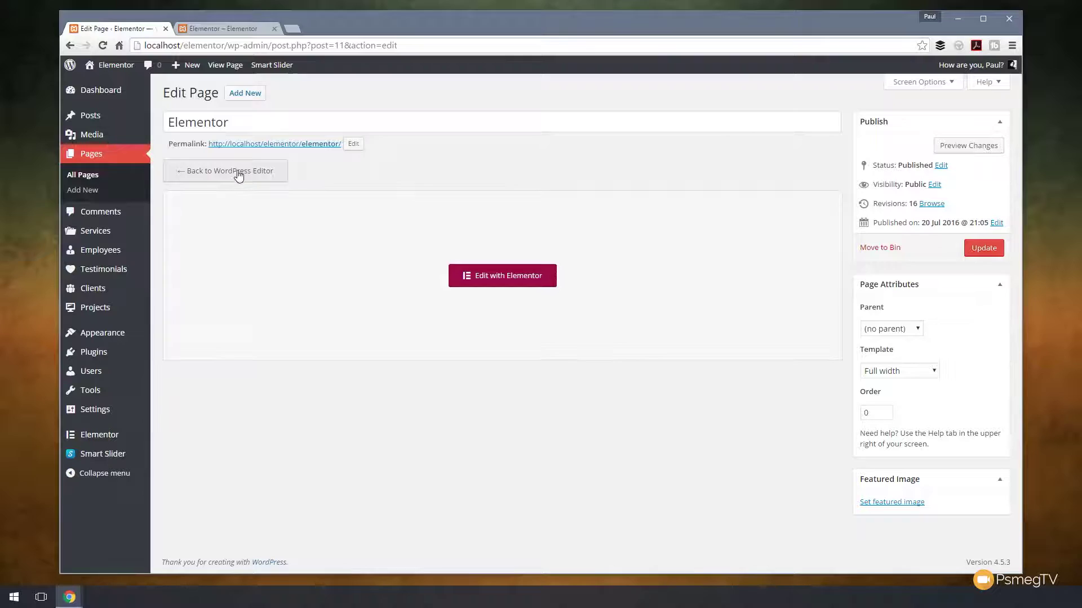
Step: Launch Edit with Elementor for the Elementor page
click(490, 277)
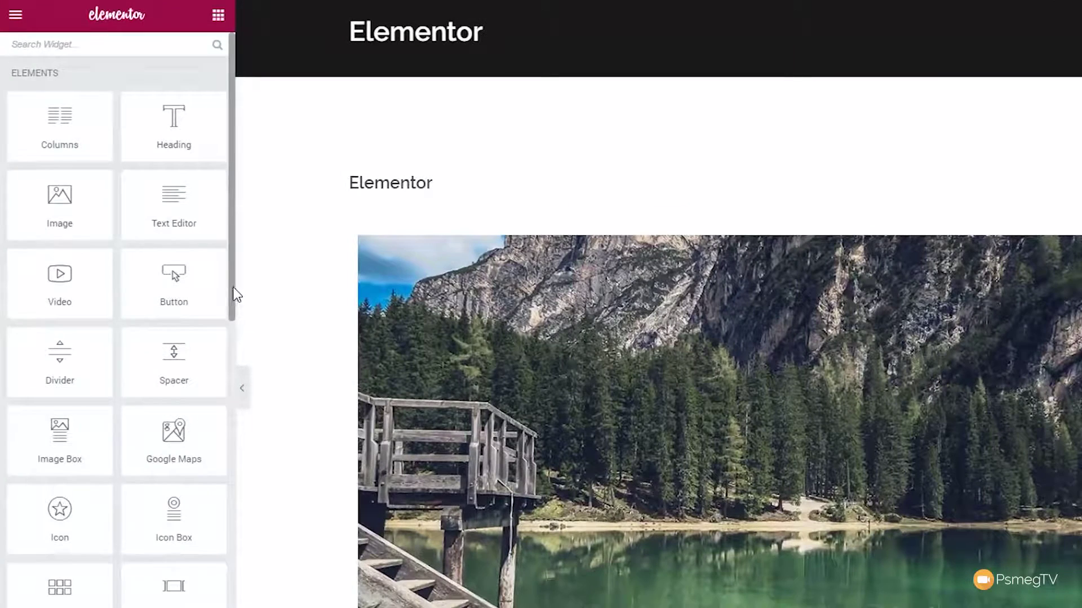
Step: Browse the widget panel to Smart Slider and scroll through the Welcome to Lakeside View section
drag(229, 277, 234, 607)
scroll(192, 388, up, 1)
scroll(189, 384, up, 1)
scroll(234, 391, down, 1)
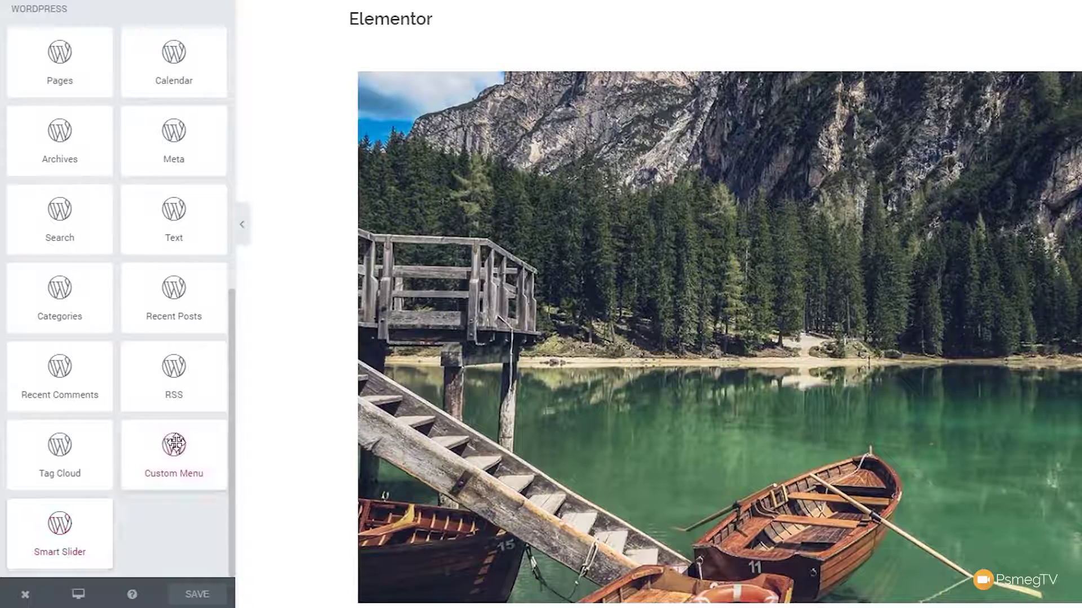
scroll(174, 445, up, 15)
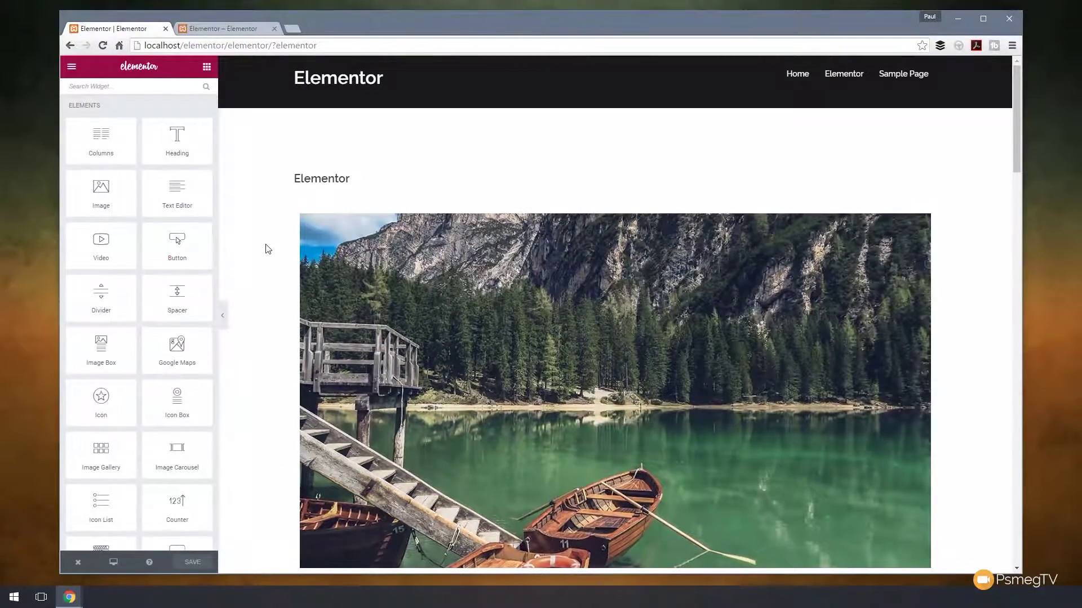
scroll(267, 247, down, 6)
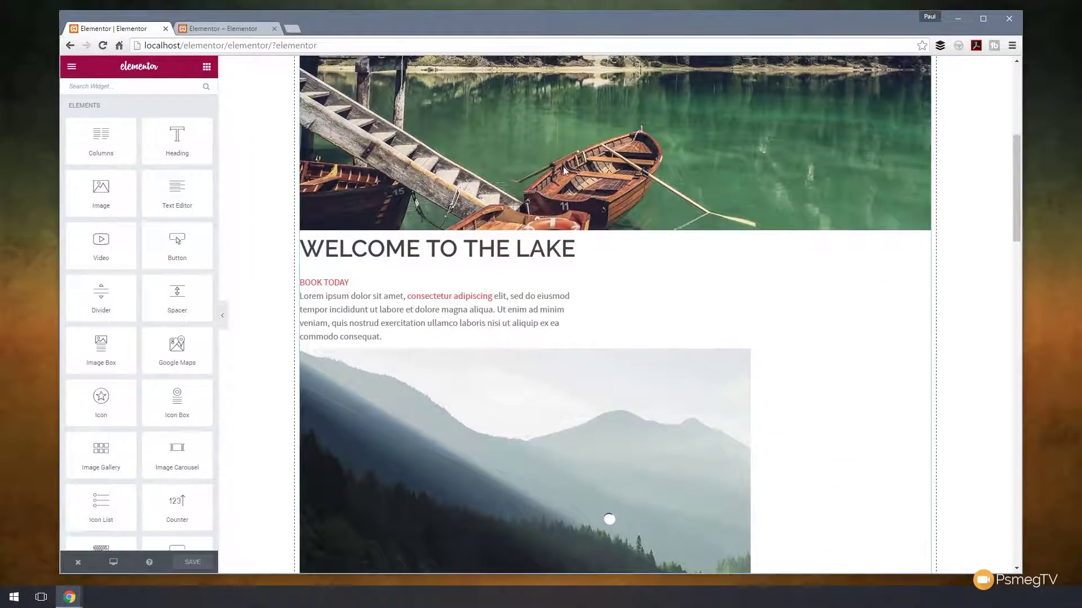
scroll(616, 292, down, 15)
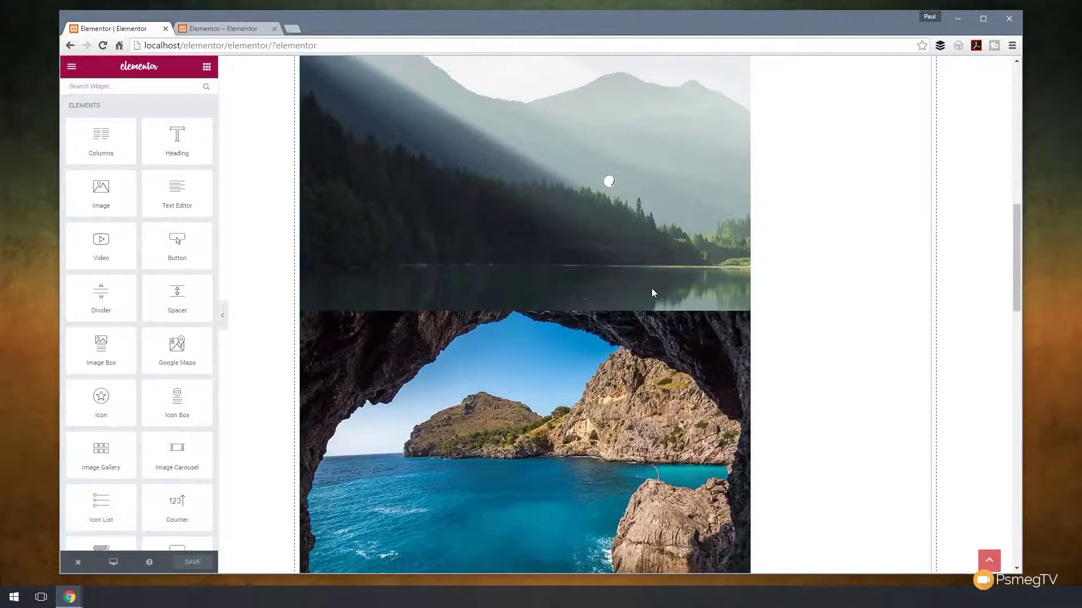
scroll(567, 169, up, 5)
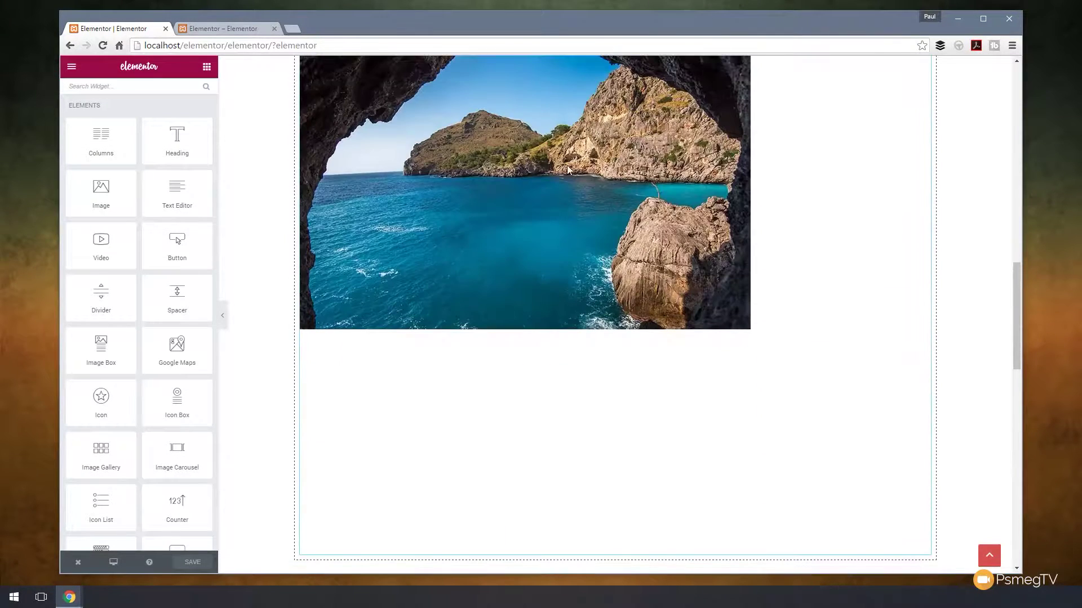
scroll(530, 256, up, 11)
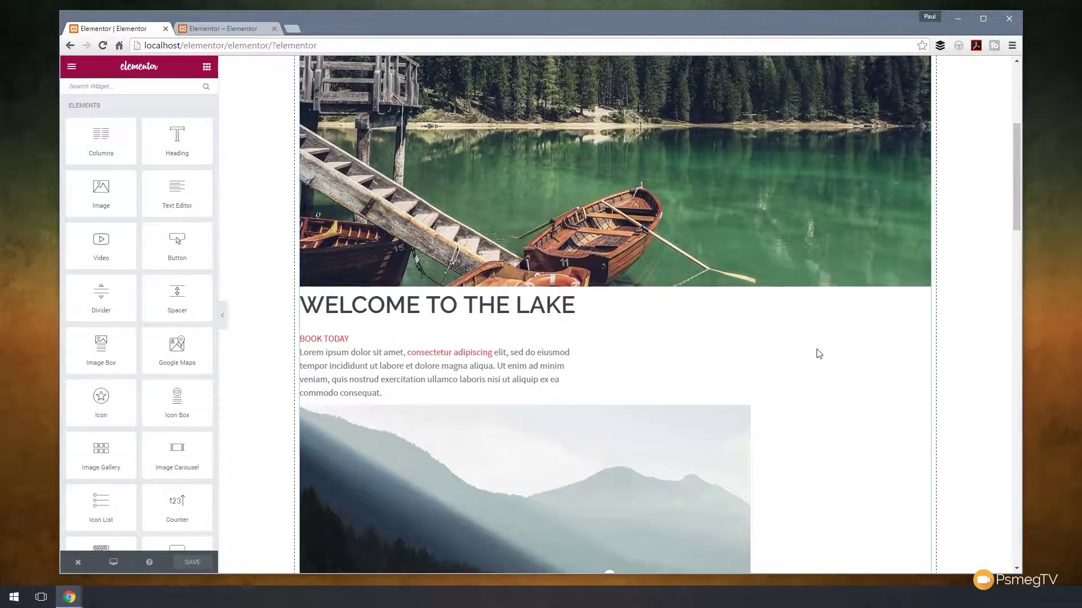
scroll(817, 349, up, 2)
scroll(818, 349, down, 10)
scroll(820, 353, down, 10)
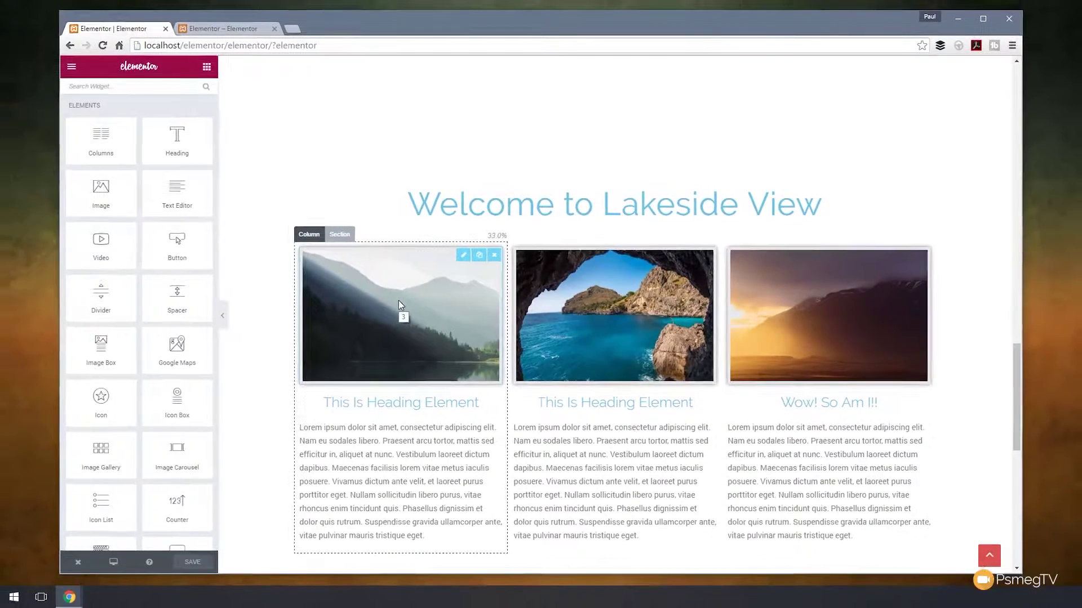
Step: Select the left misty mountain image and keep its link set to None
click(399, 305)
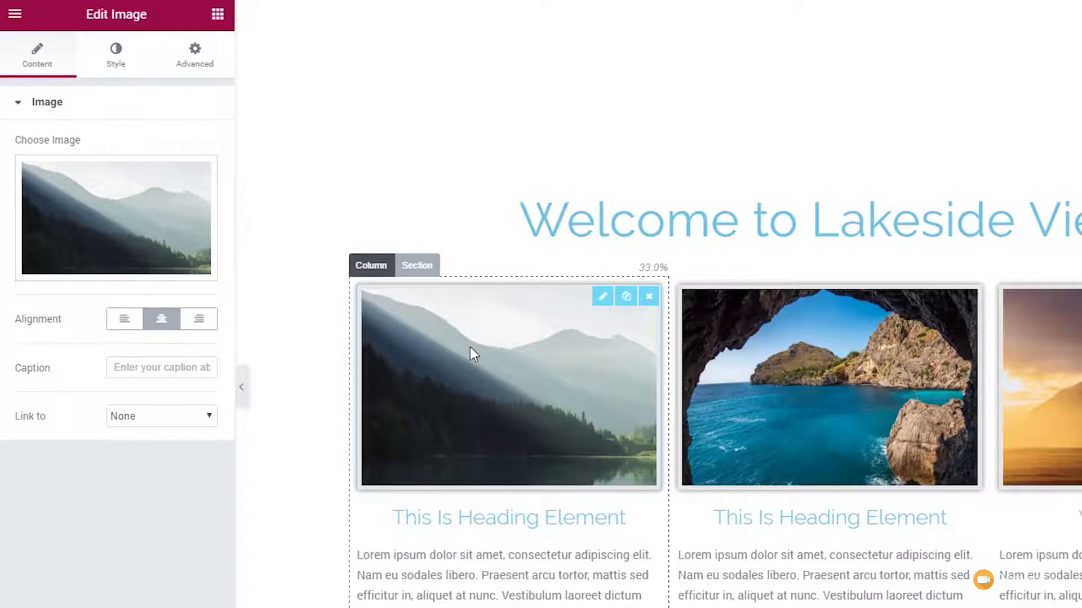
mouse_move(126, 206)
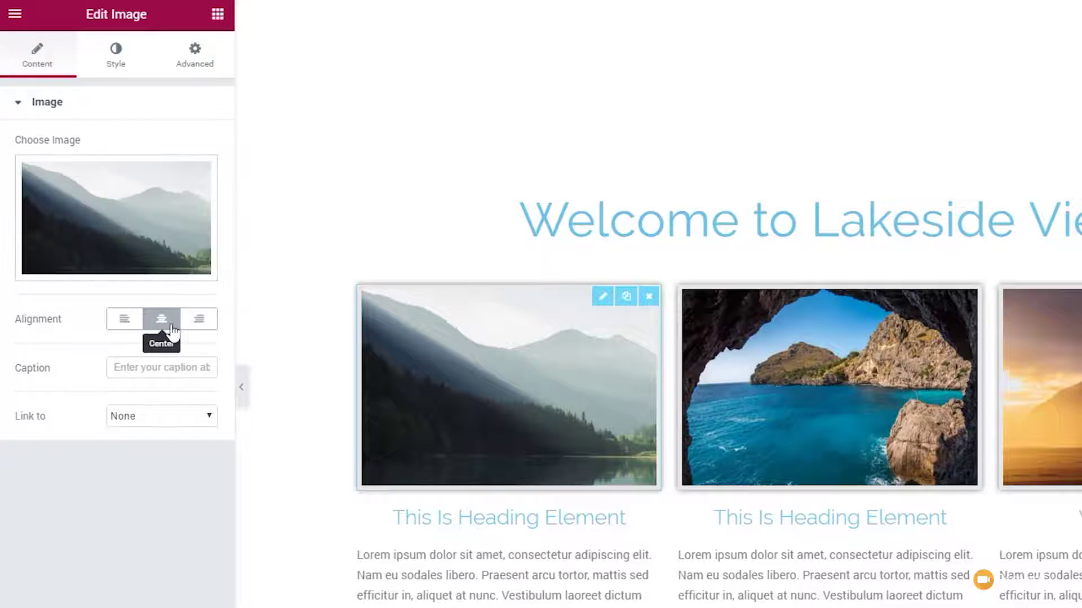
click(156, 420)
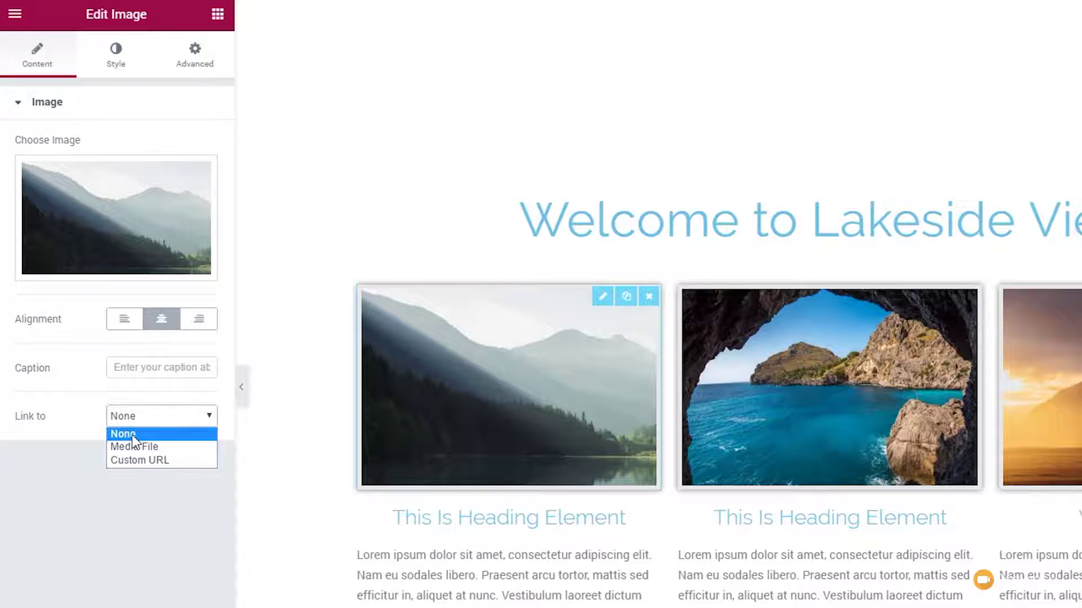
click(72, 536)
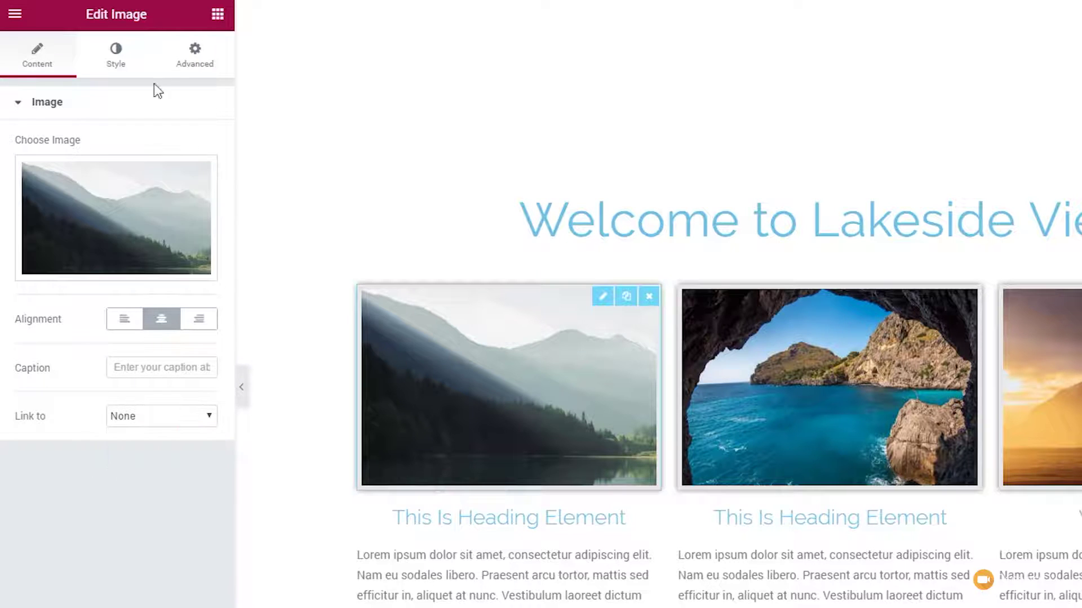
Step: Review the image's Style options, glancing at Caption before returning to Image
click(117, 63)
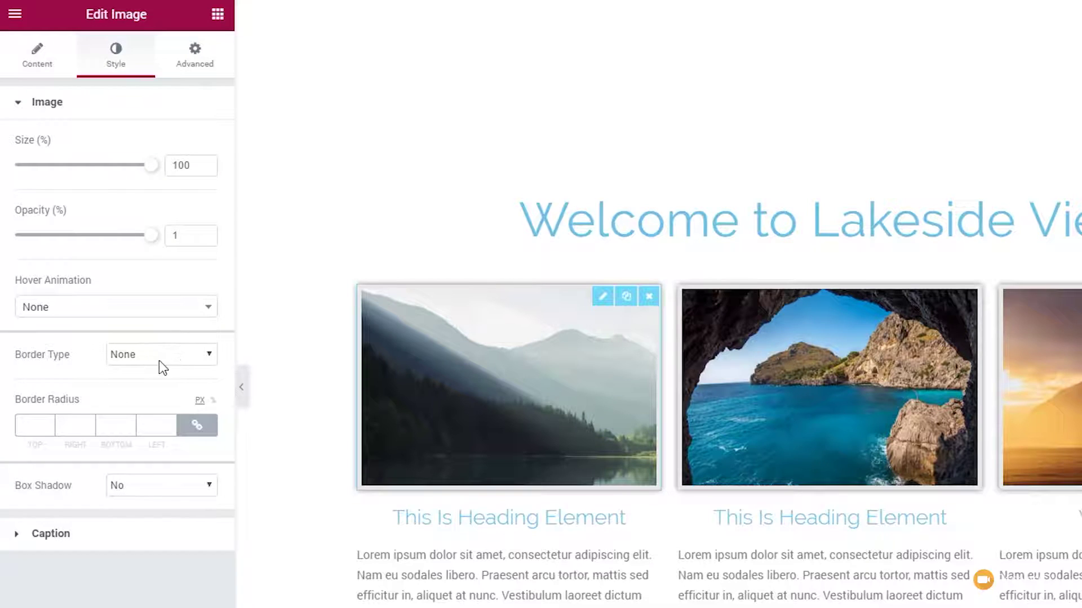
click(48, 537)
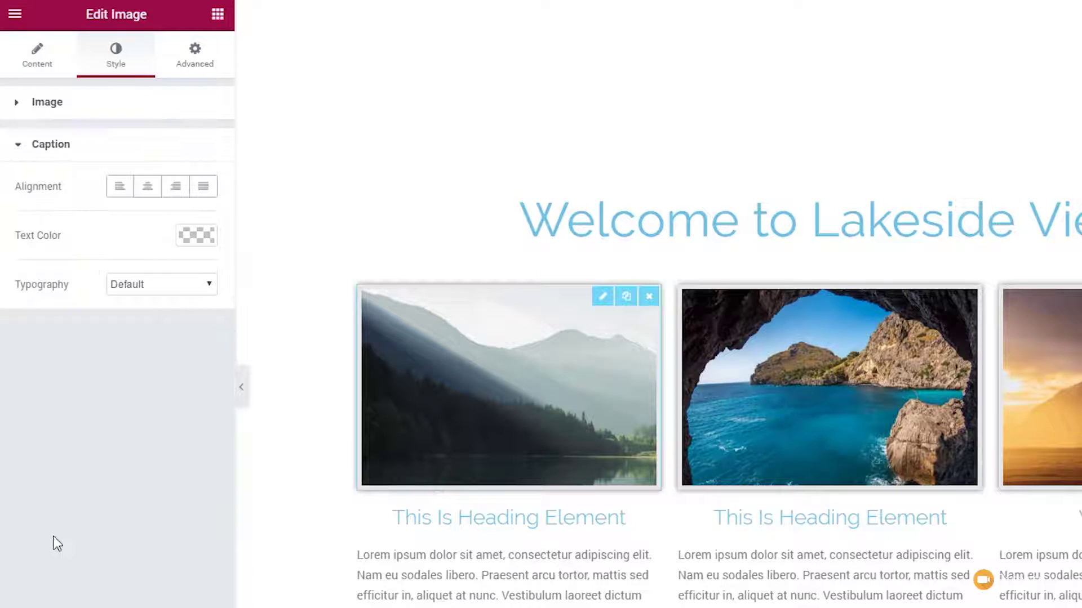
click(63, 104)
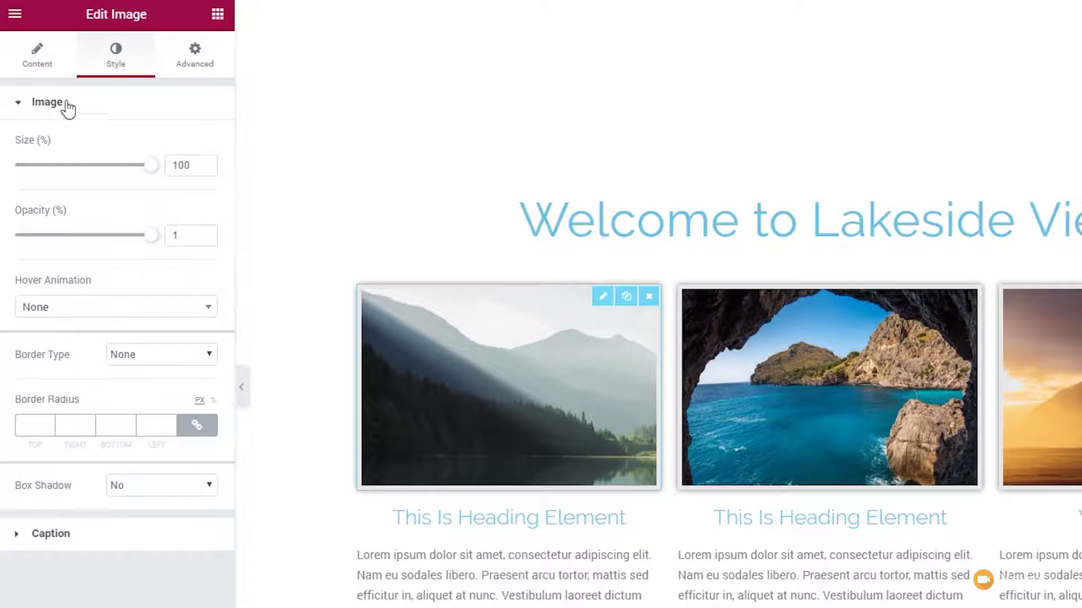
Step: Check the image's Background & Border settings and its desktop, tablet and mobile visibility
click(195, 58)
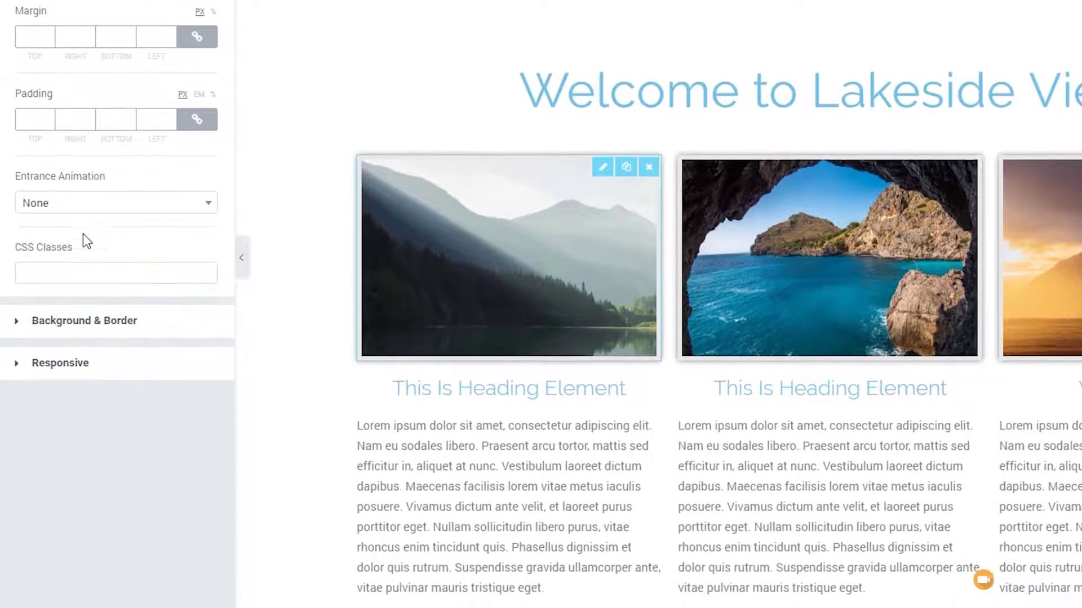
click(79, 321)
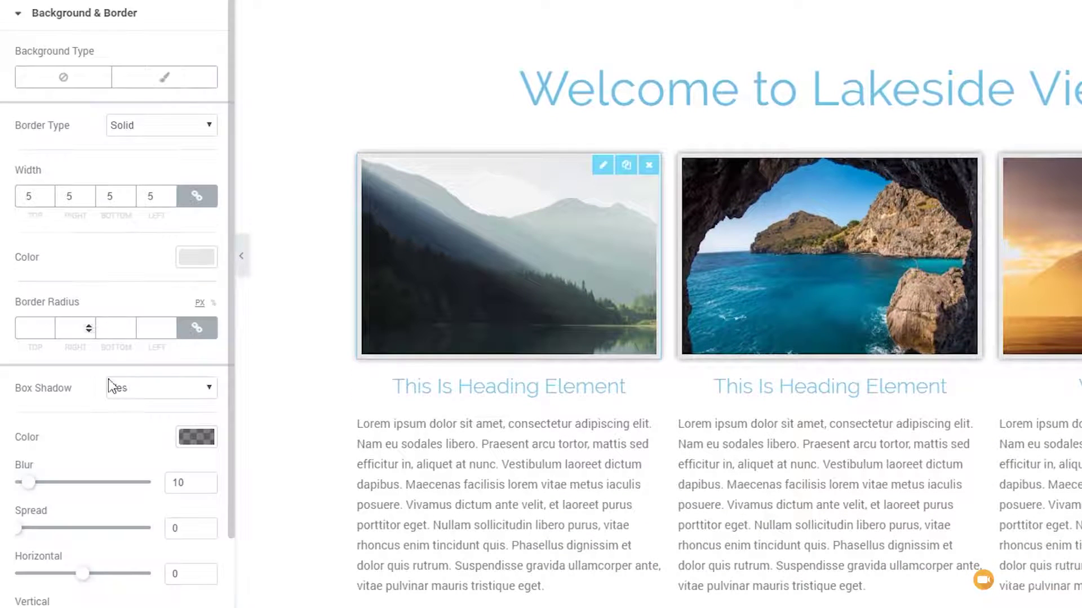
scroll(79, 220, down, 1)
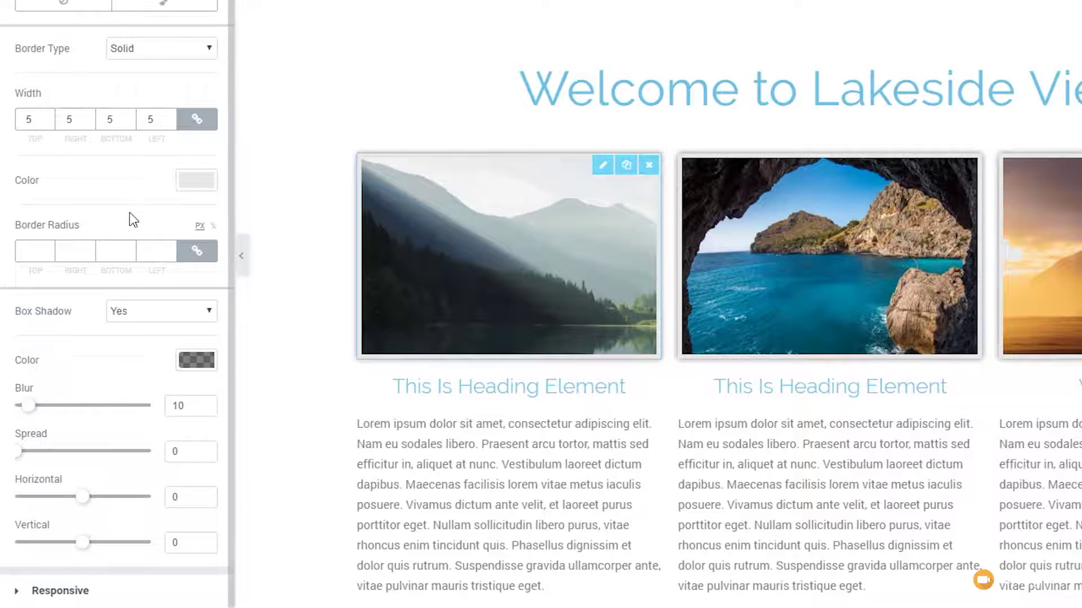
click(62, 591)
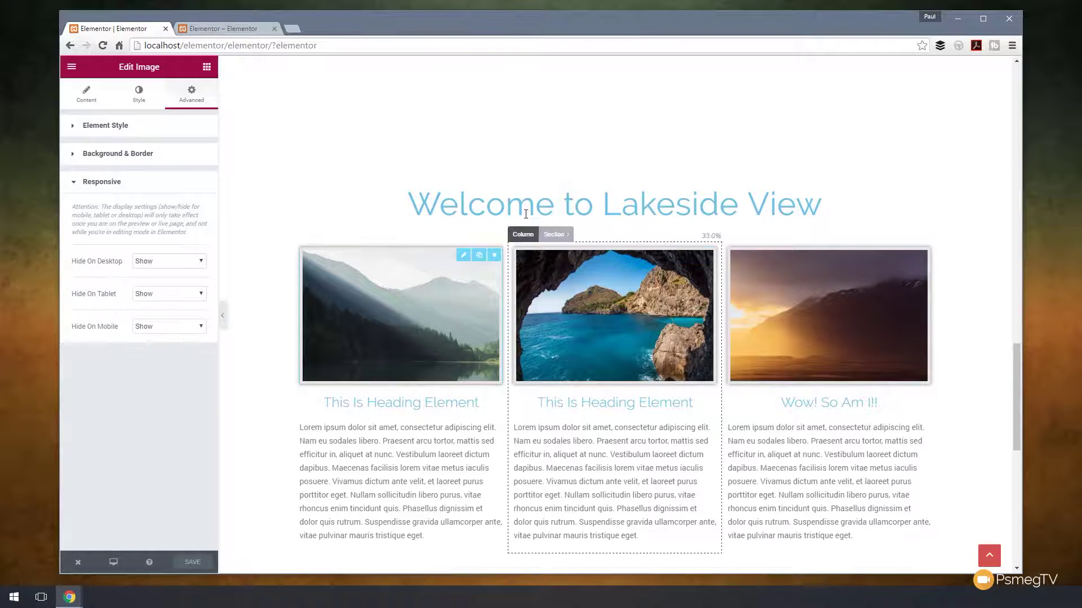
Step: Delete the old lake Smart Slider from the top of the Elementor page
scroll(745, 316, up, 10)
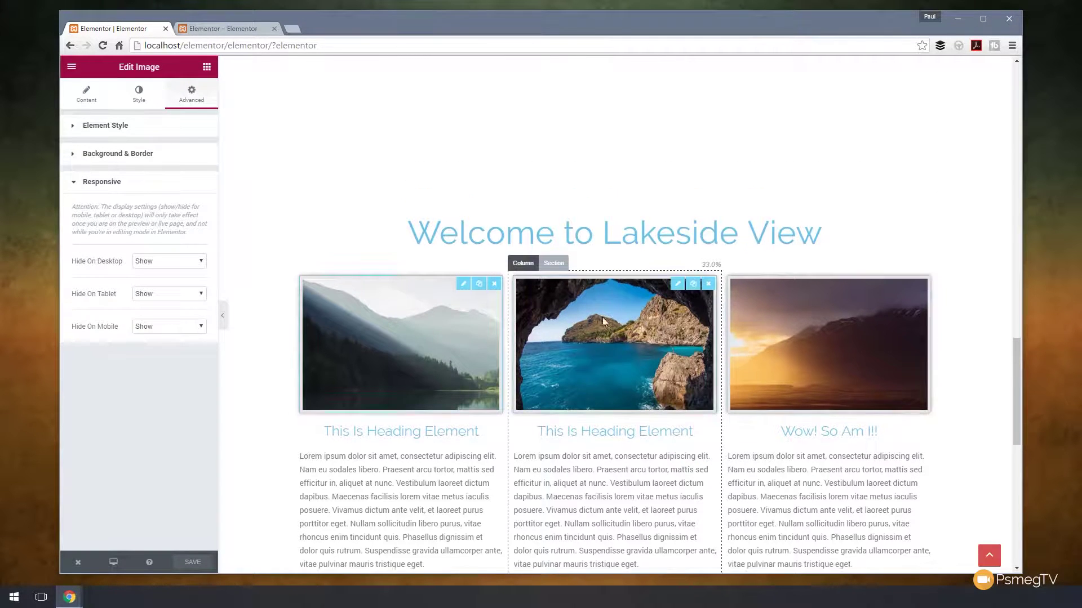
scroll(771, 301, up, 5)
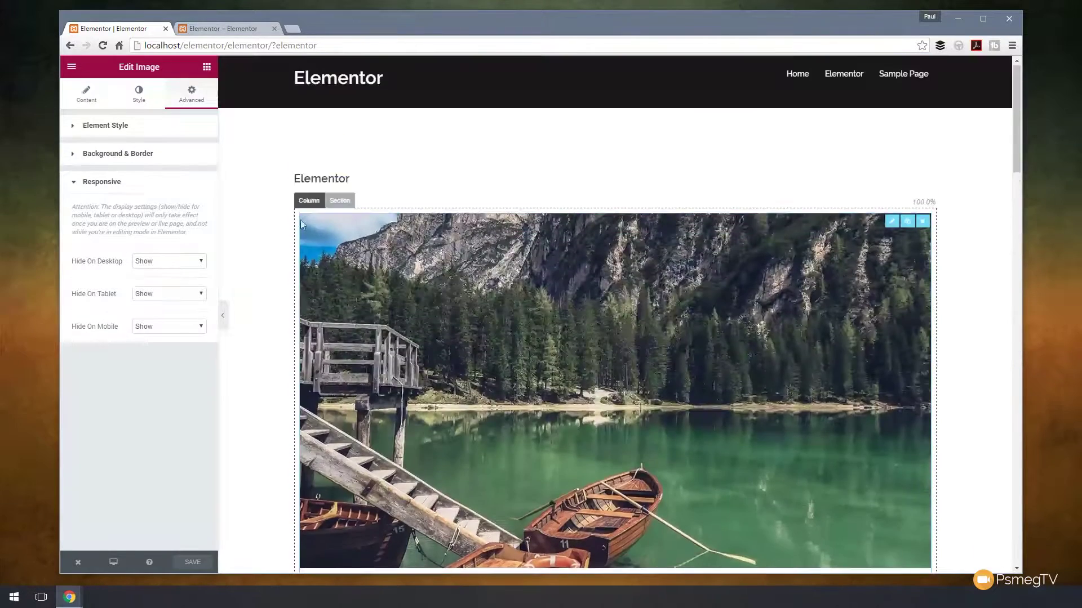
click(922, 221)
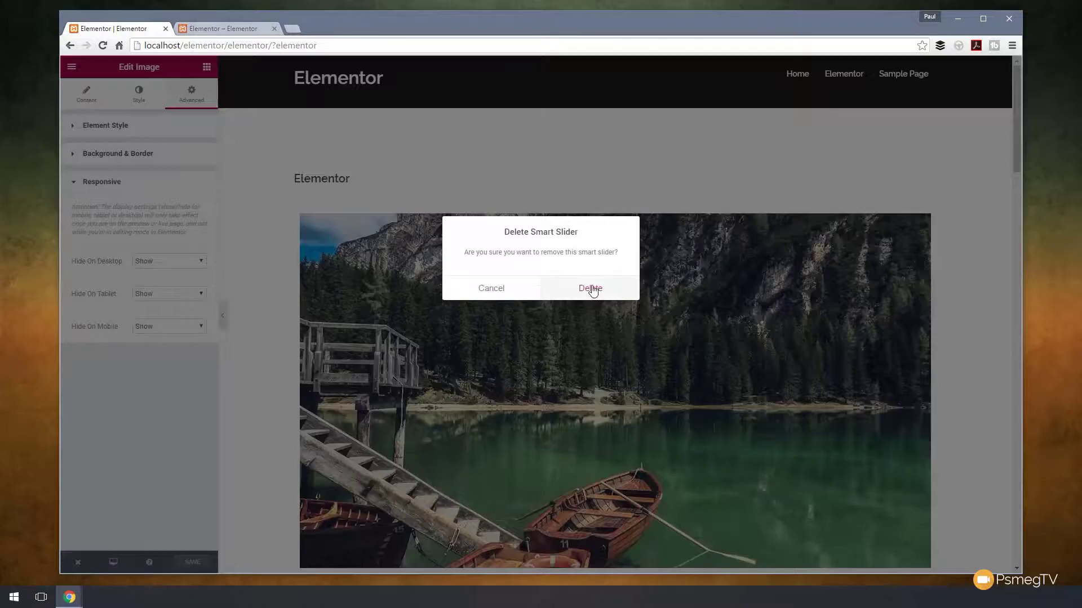
click(590, 288)
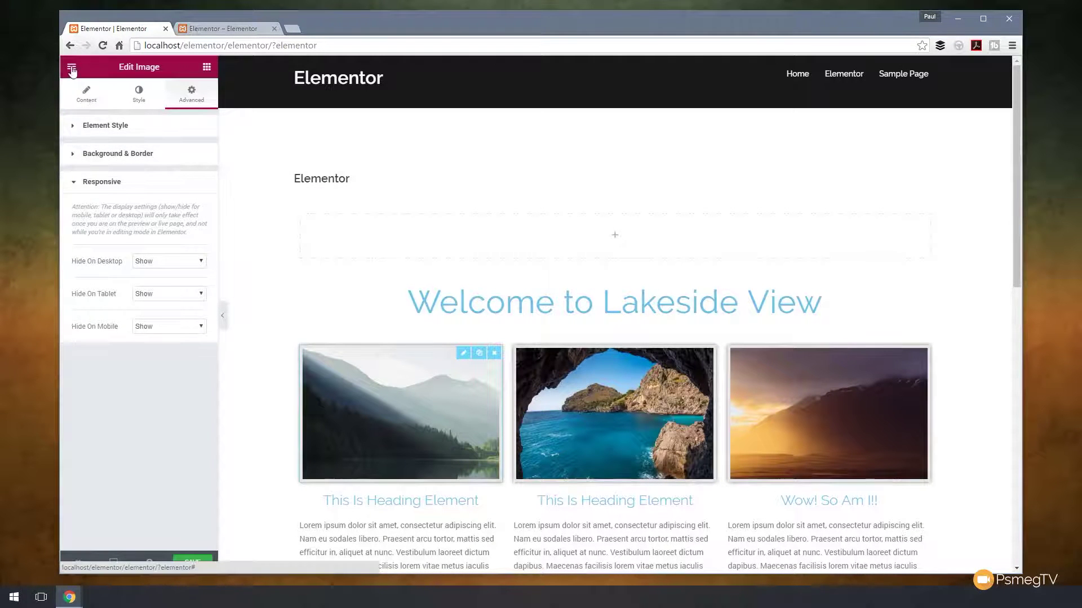
Step: Drag a Smart Slider widget above the Welcome heading and set it to the Homepage slider
click(206, 67)
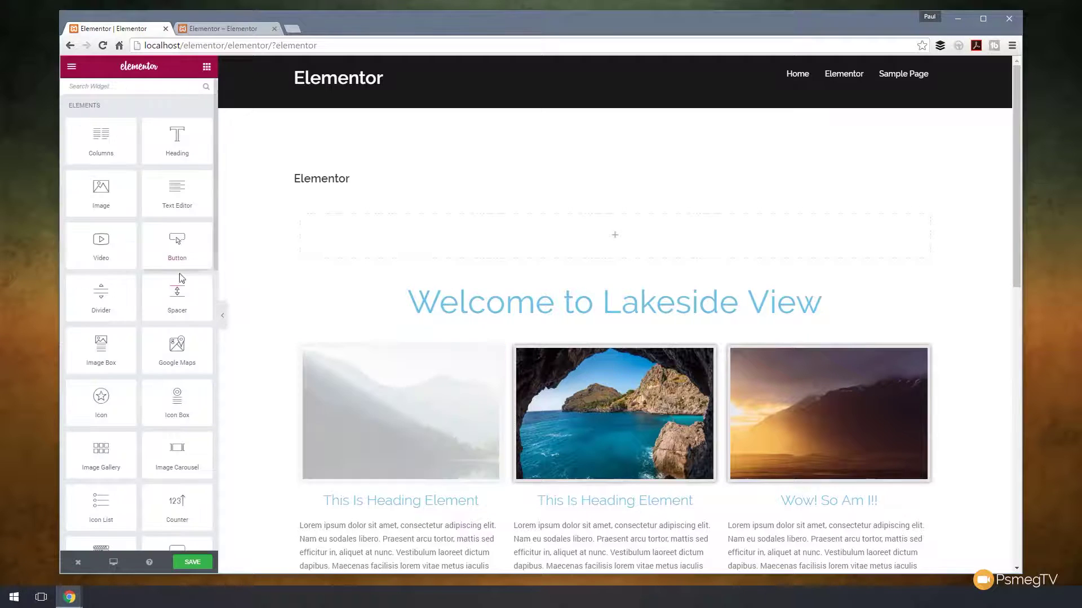
scroll(156, 259, down, 12)
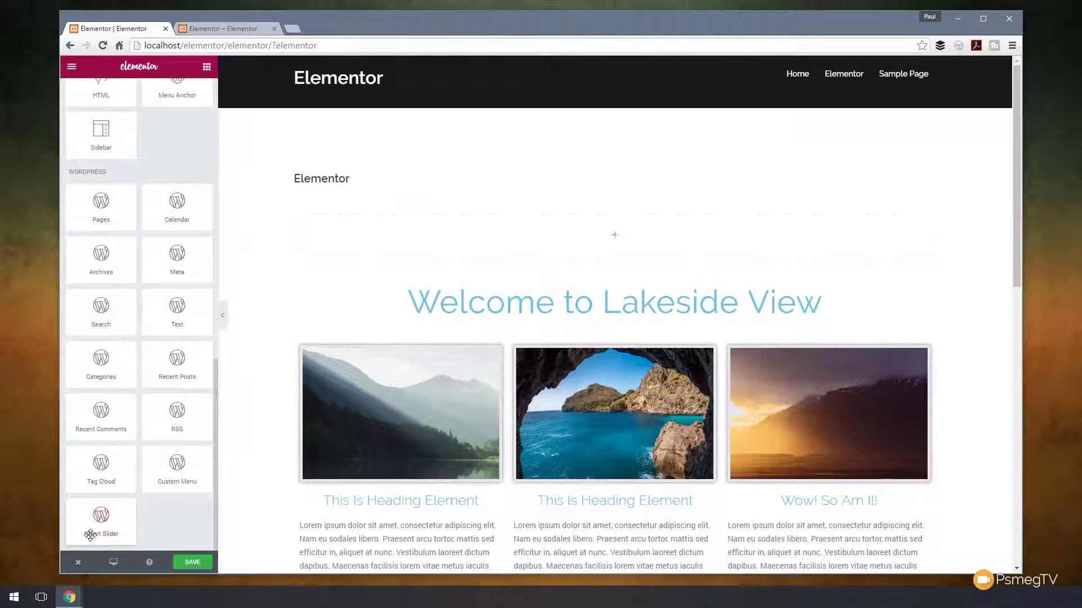
drag(89, 534, 476, 244)
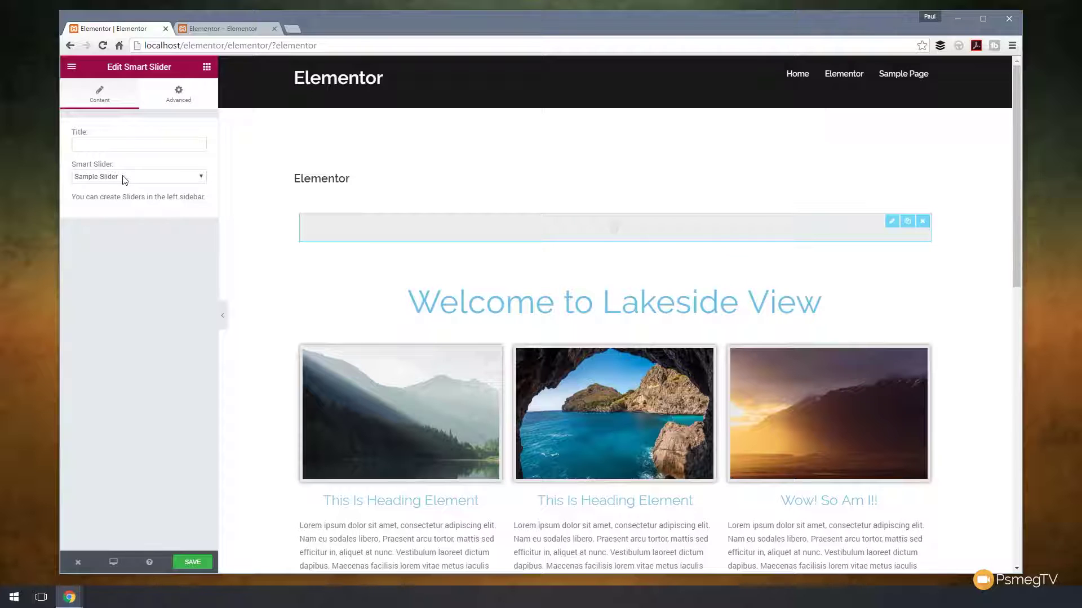
click(175, 177)
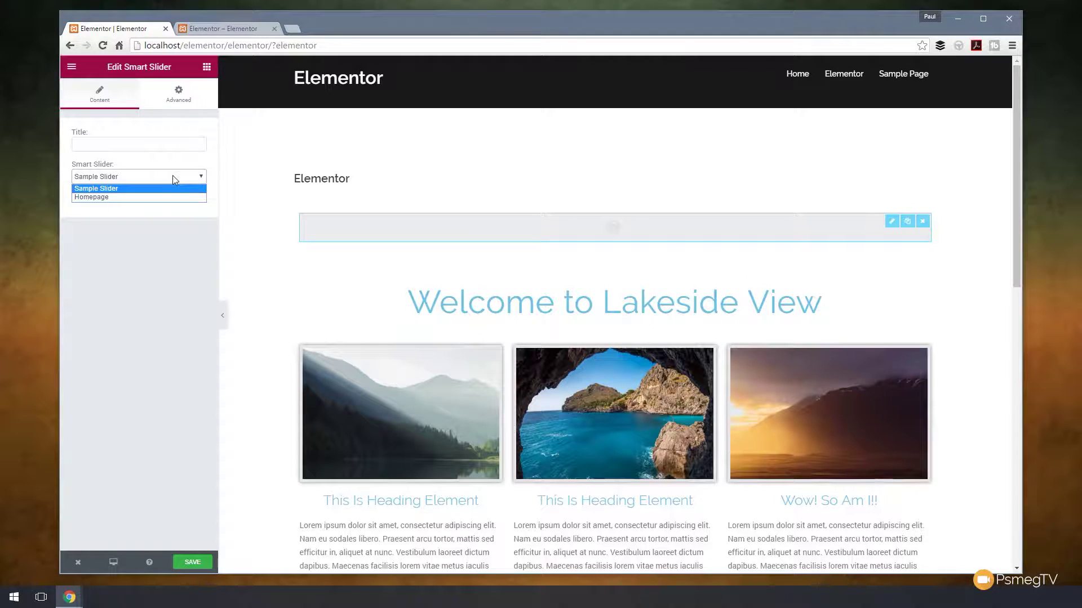
click(137, 197)
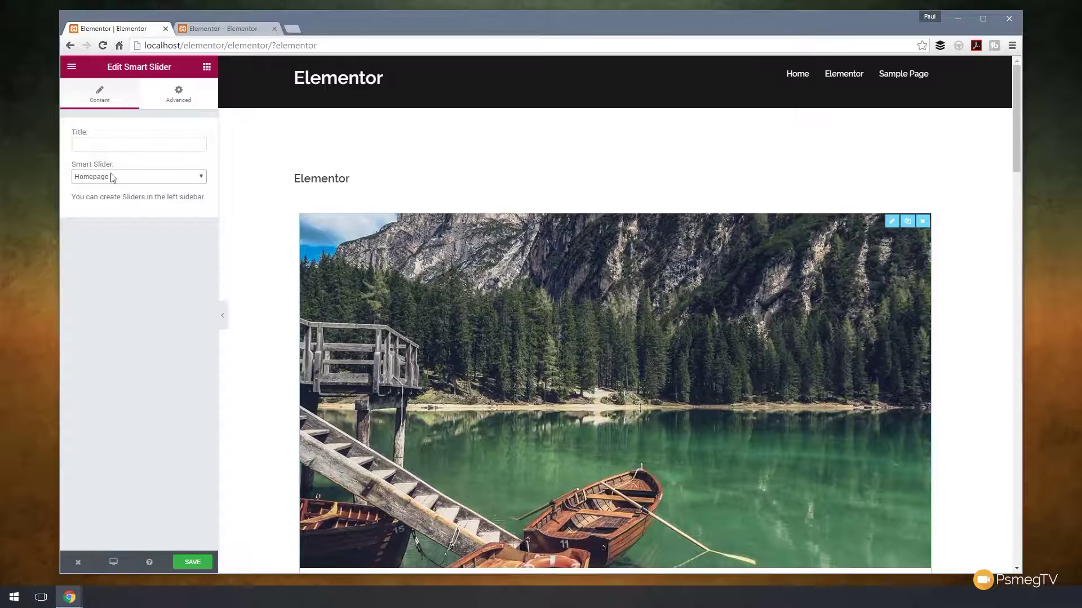
scroll(277, 245, down, 5)
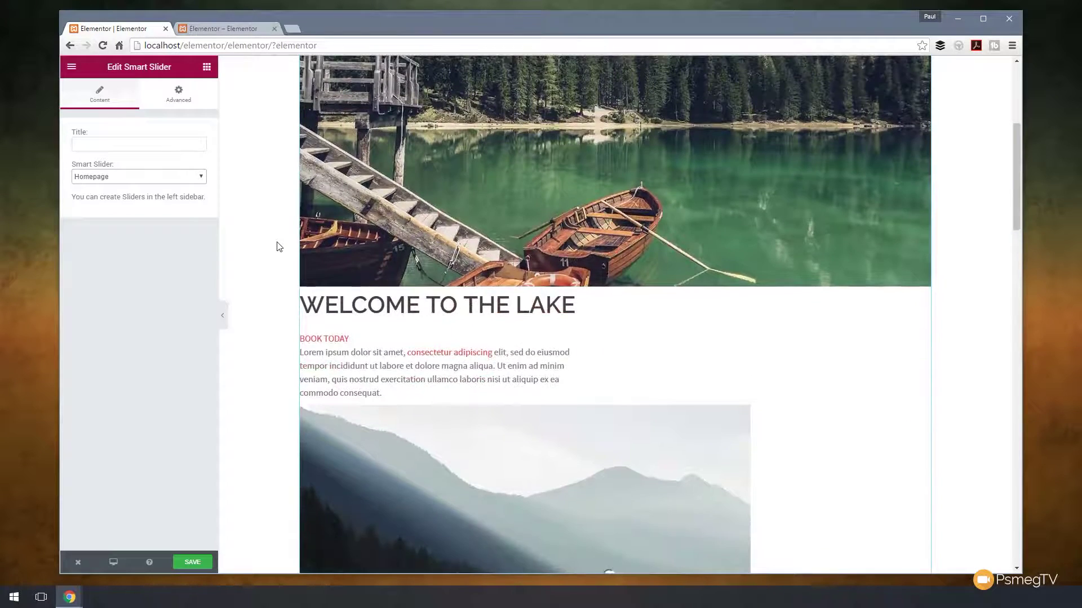
scroll(279, 247, up, 5)
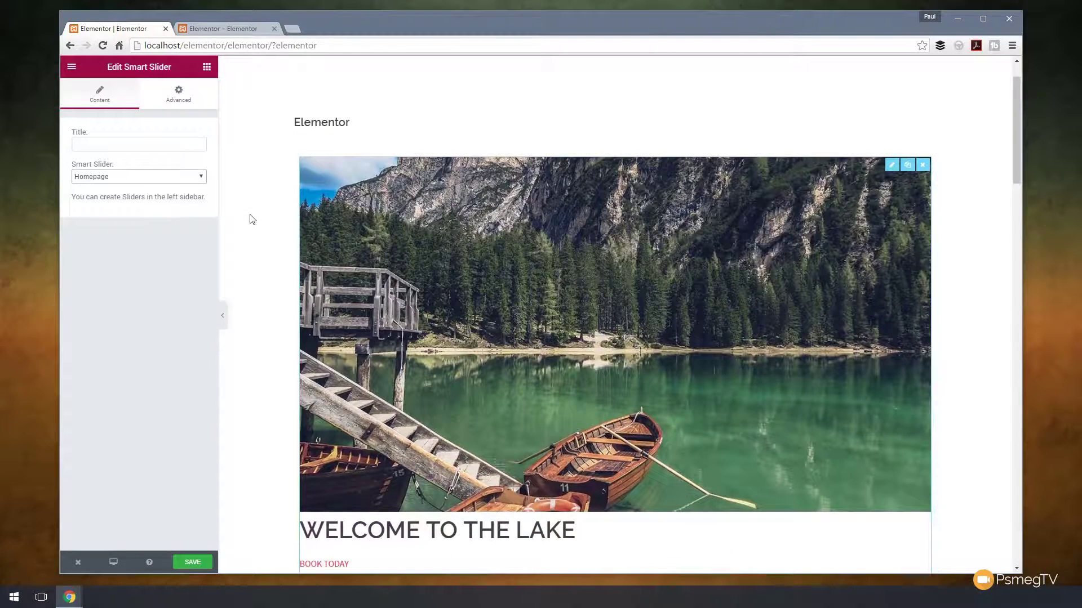
scroll(242, 214, up, 1)
Step: Review the slider's Advanced settings at defaults and save the page
click(178, 96)
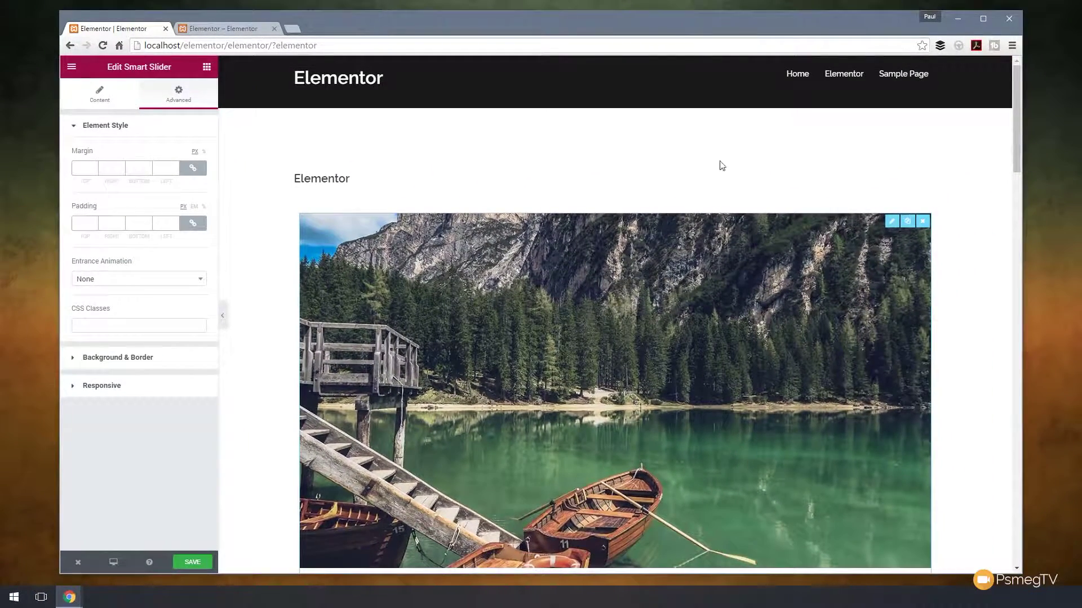
click(197, 563)
scroll(276, 294, down, 2)
scroll(276, 294, up, 1)
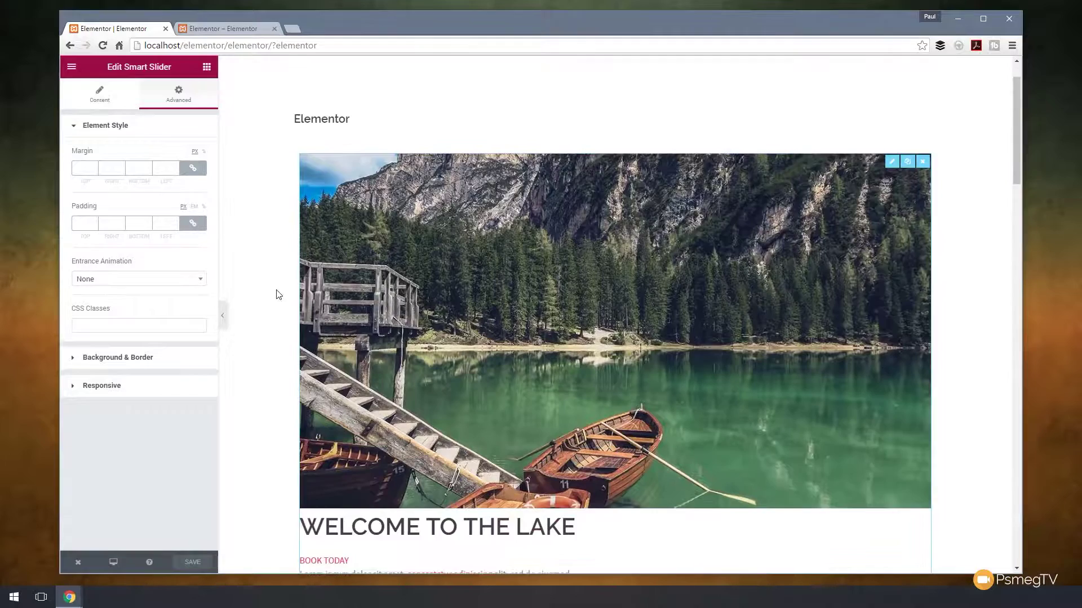
scroll(277, 296, down, 20)
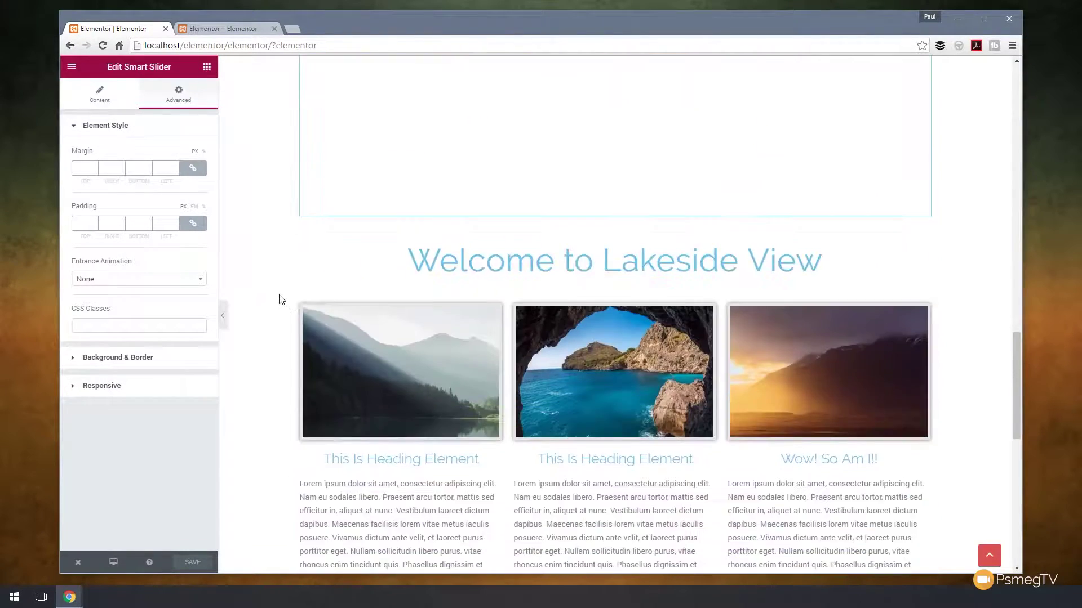
scroll(280, 299, down, 3)
Step: Select the middle cave image, view its Style and Advanced settings, then return to the widget list
click(614, 243)
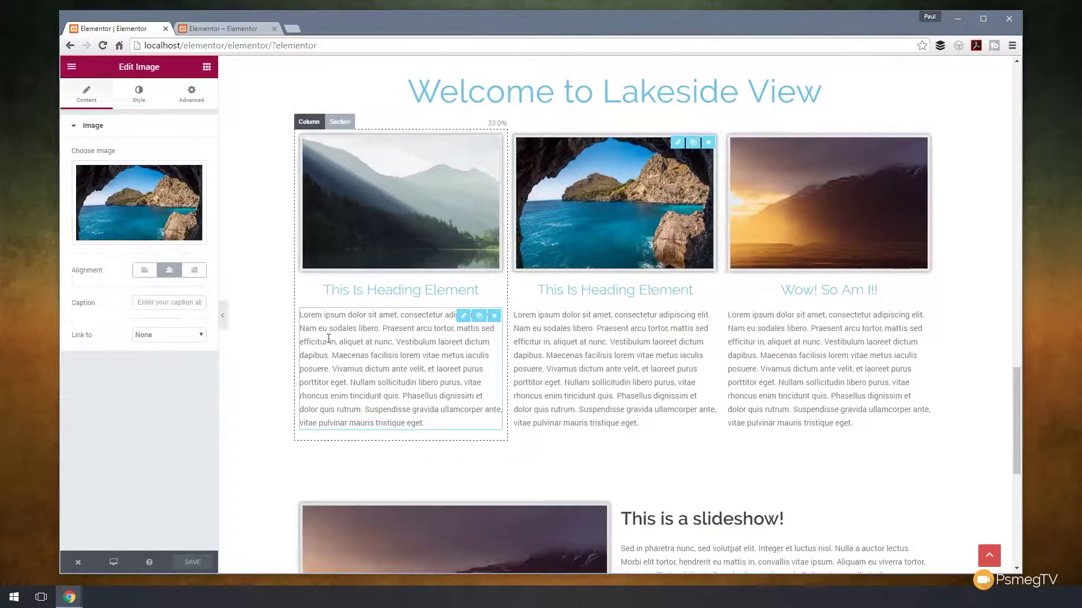
click(138, 95)
click(194, 97)
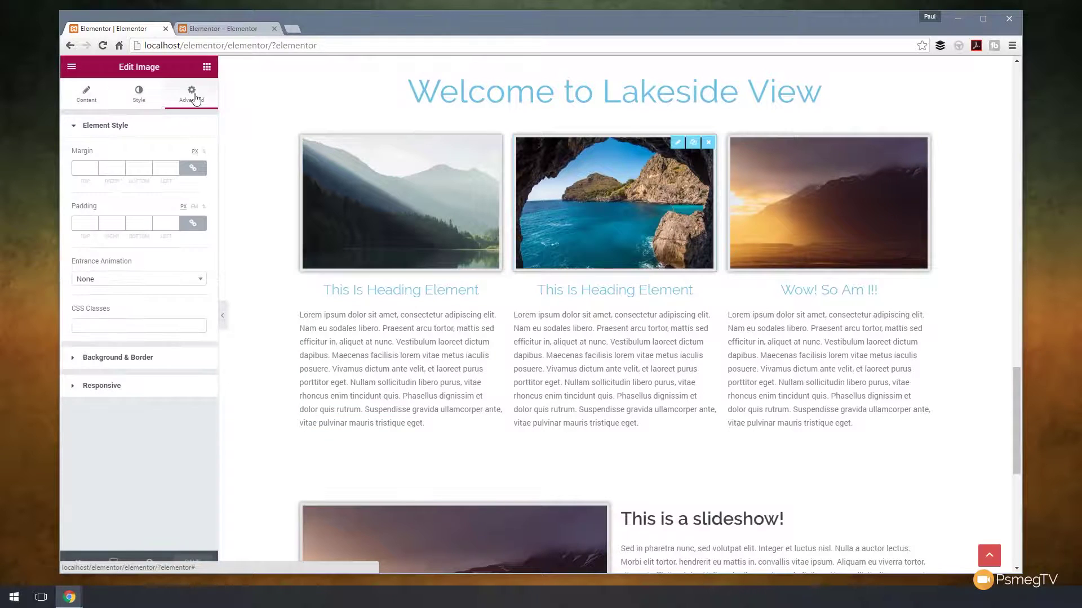
click(206, 67)
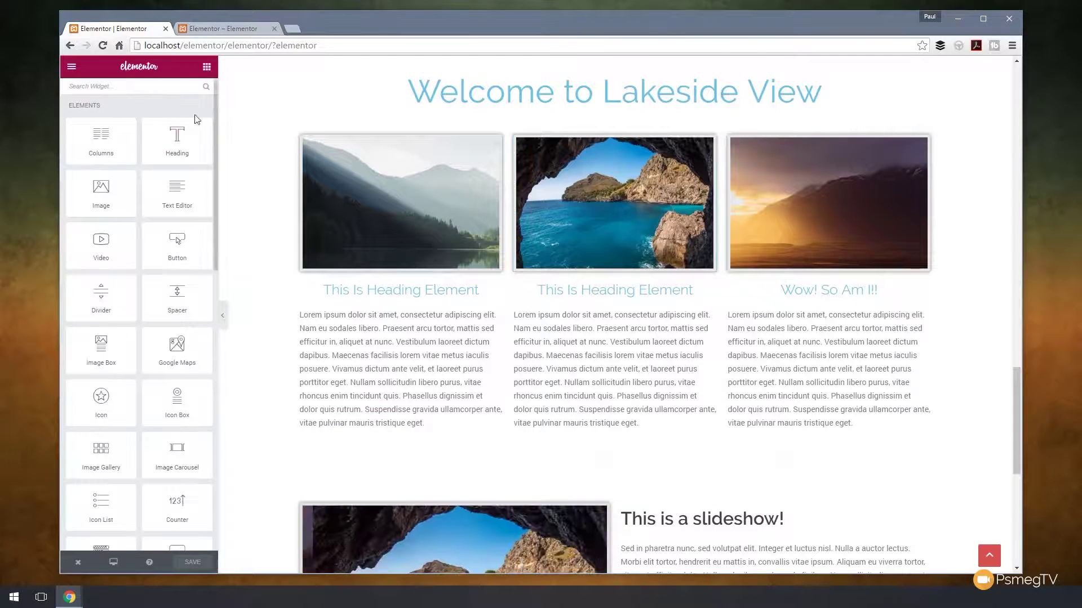